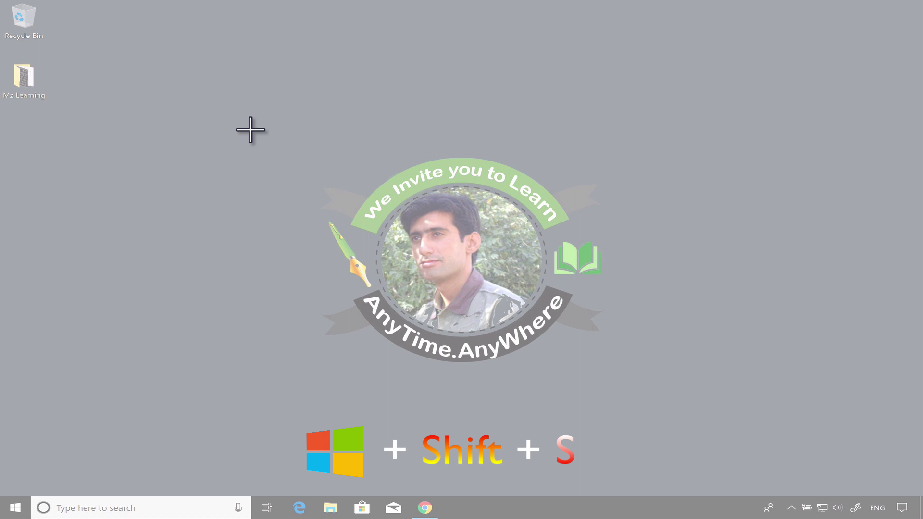
Snip a rectangular area around the wallpaper's central logo and paste it onto a blank Paint canvas
left_click_drag(250, 130, 701, 415)
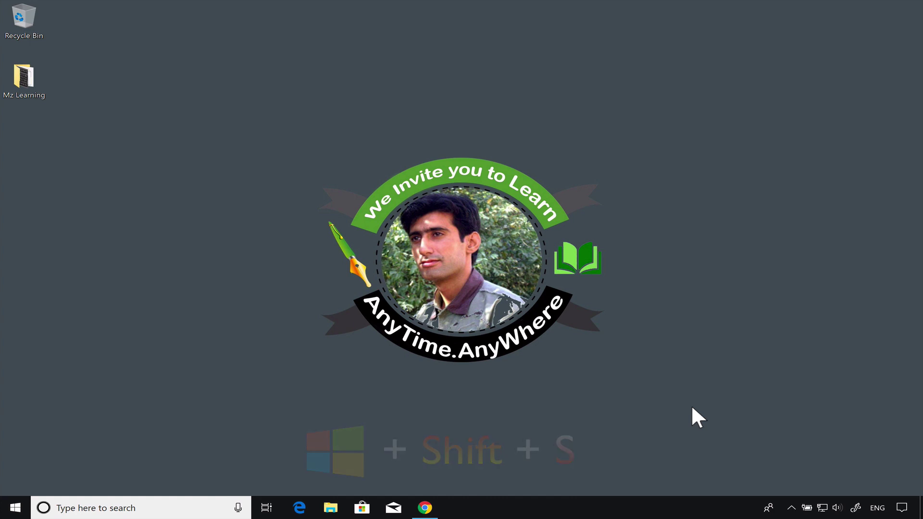
left_click(150, 504)
type("p")
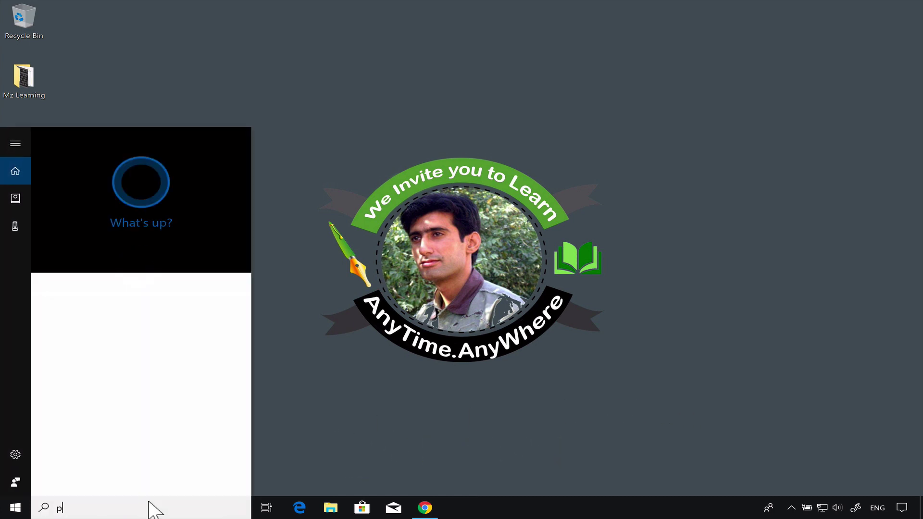
type("aint")
key("Return")
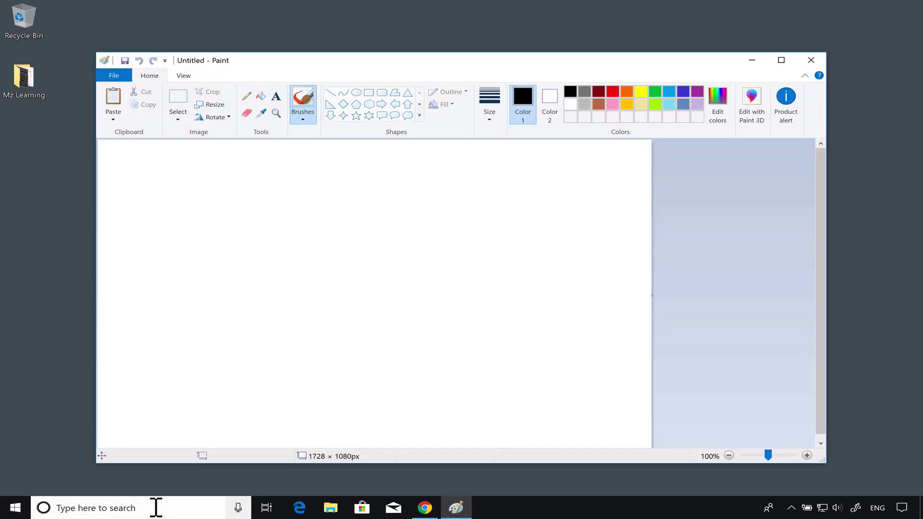
key("ctrl+v")
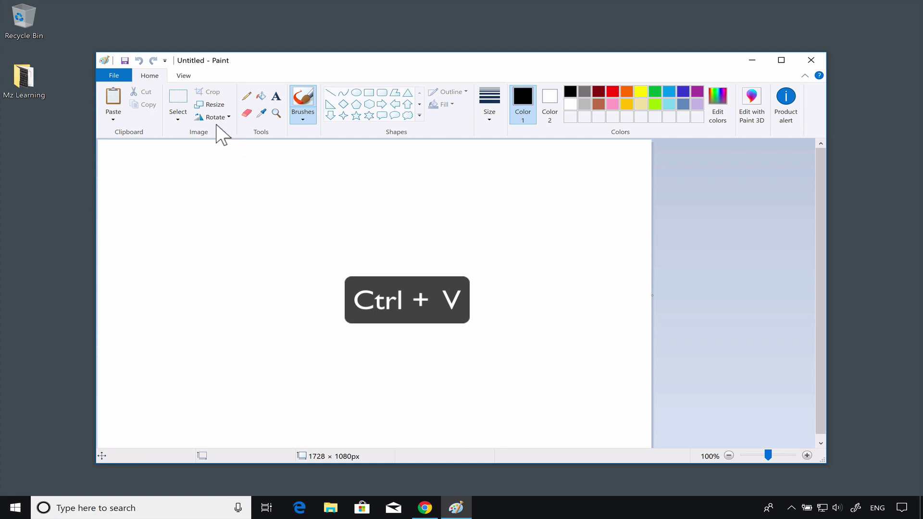
left_click(114, 101)
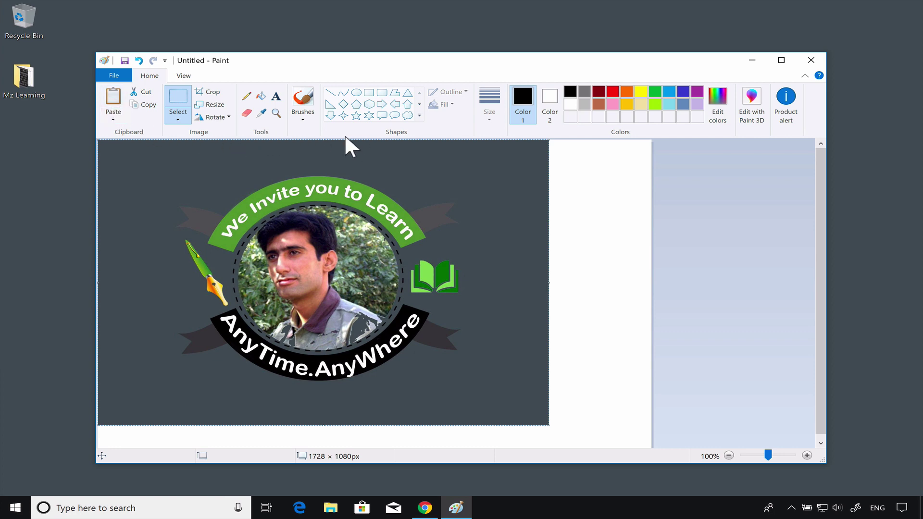
Save the pasted snip as a PNG named "Mz Leaning" in the Screenshots folder and close Paint
left_click(115, 76)
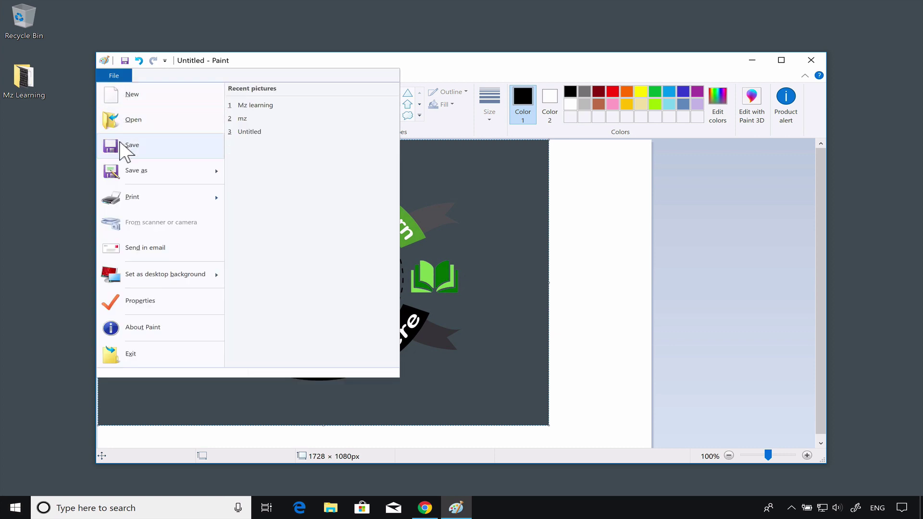
left_click(124, 173)
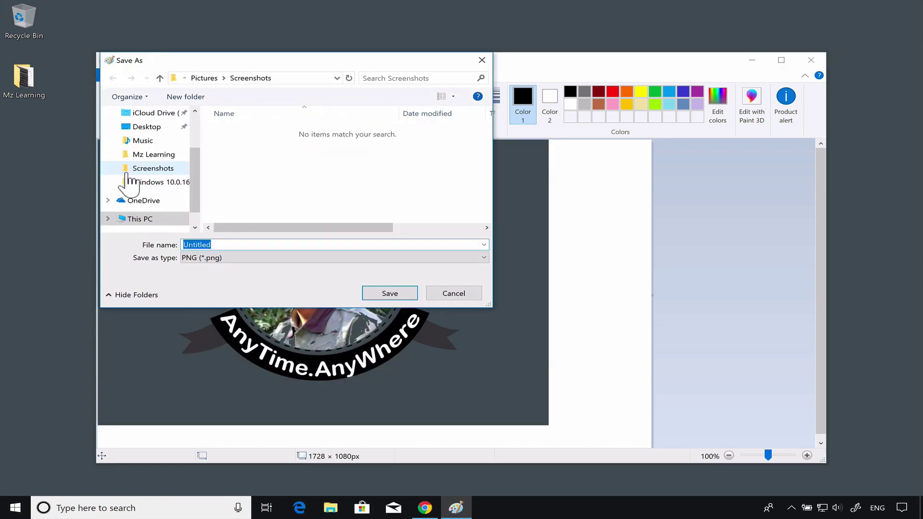
type("Mz Leaning")
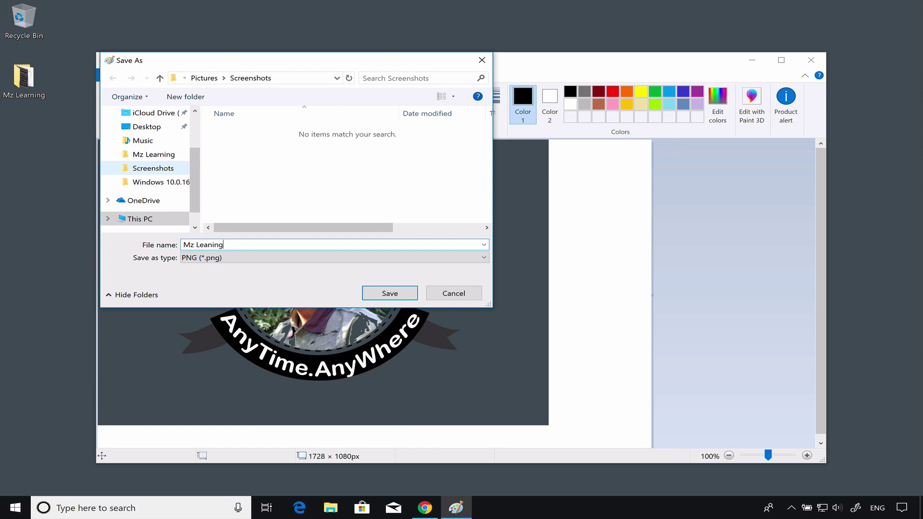
left_click(392, 294)
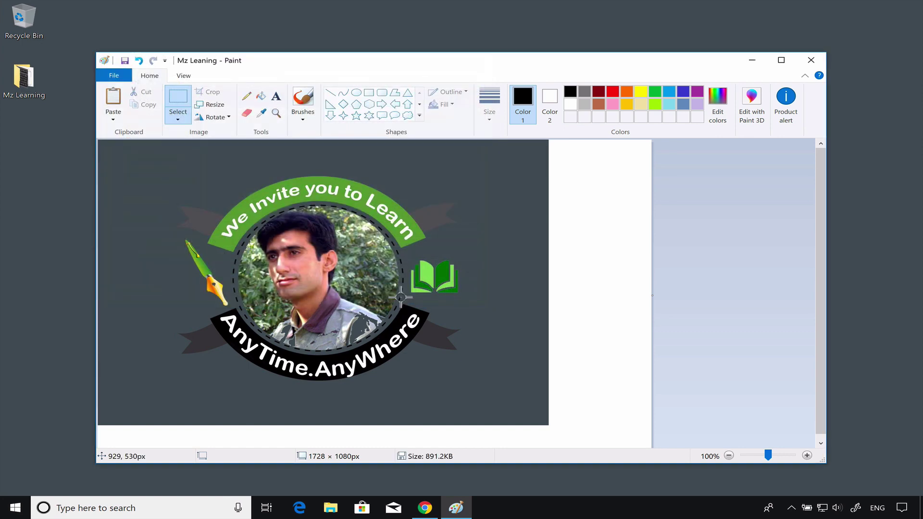
left_click(811, 60)
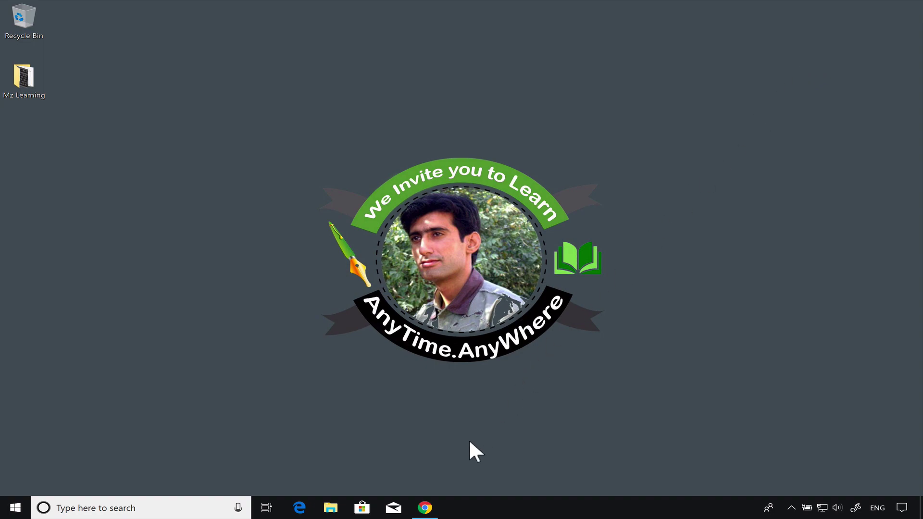
Switch to Chrome and paste the copied snip into a new Facebook post
left_click(425, 506)
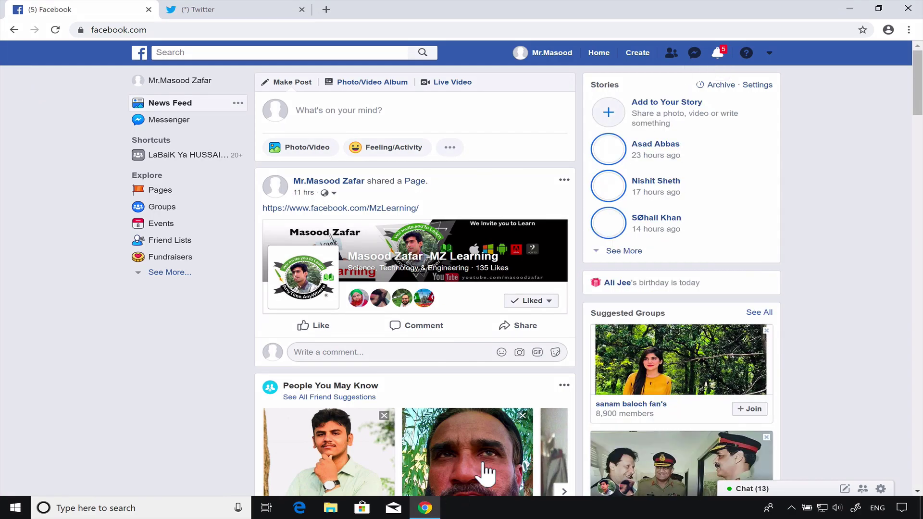
left_click(370, 111)
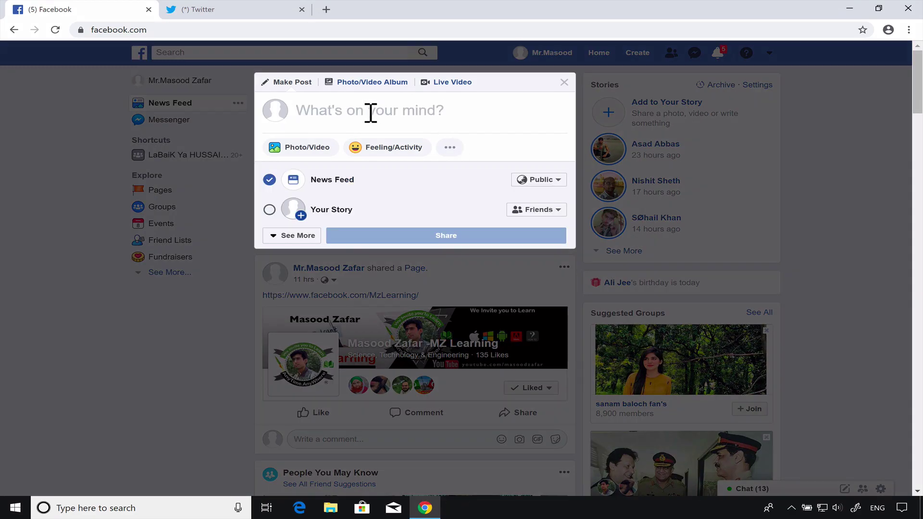
right_click(370, 111)
left_click(396, 195)
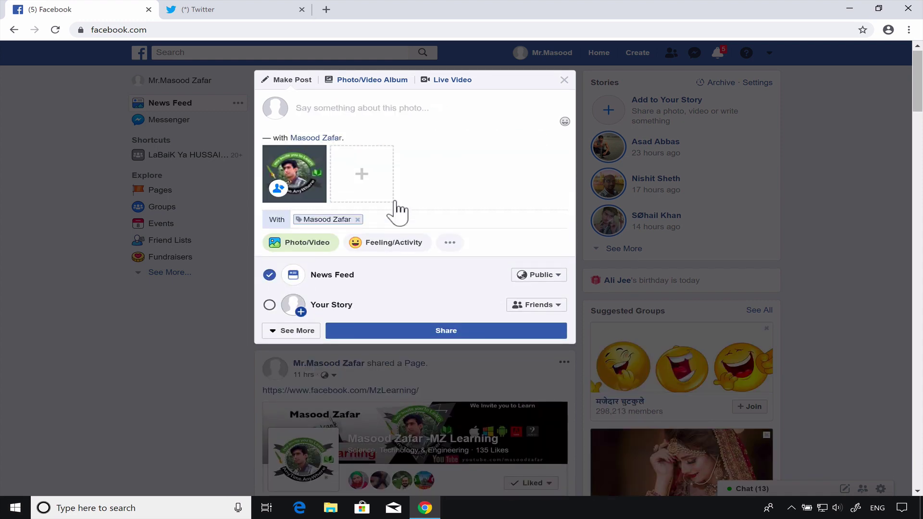
Paste the copied snip into a new tweet on Twitter and remove the image from the draft
left_click(199, 10)
key("ctrl+v")
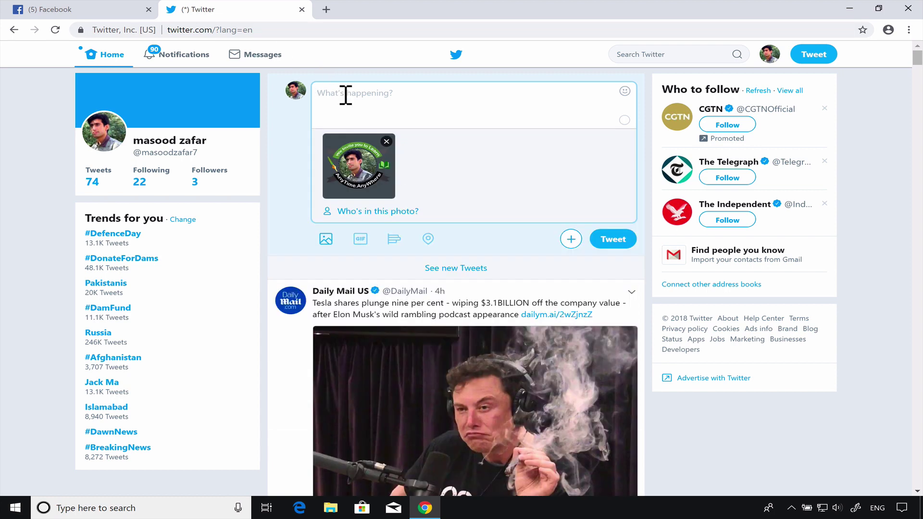
left_click(387, 141)
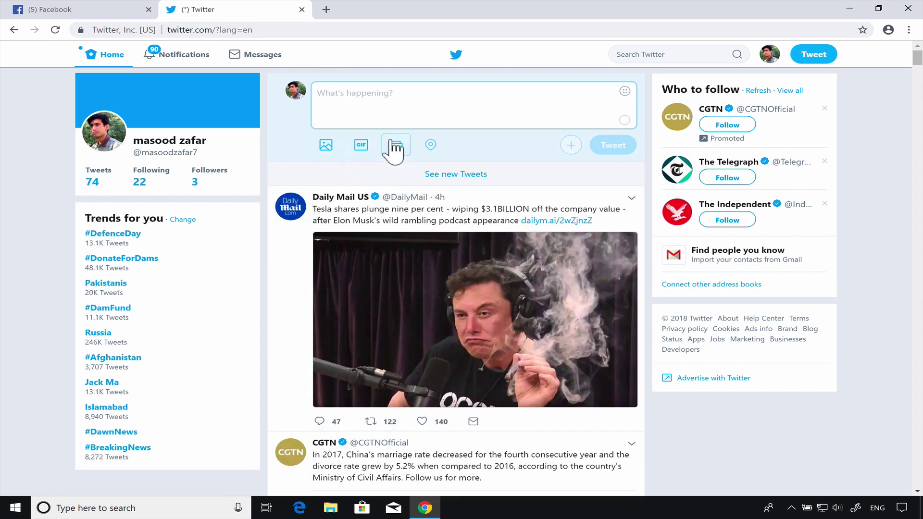
Discard the Facebook post draft with its pasted image and minimize the browser
left_click(113, 11)
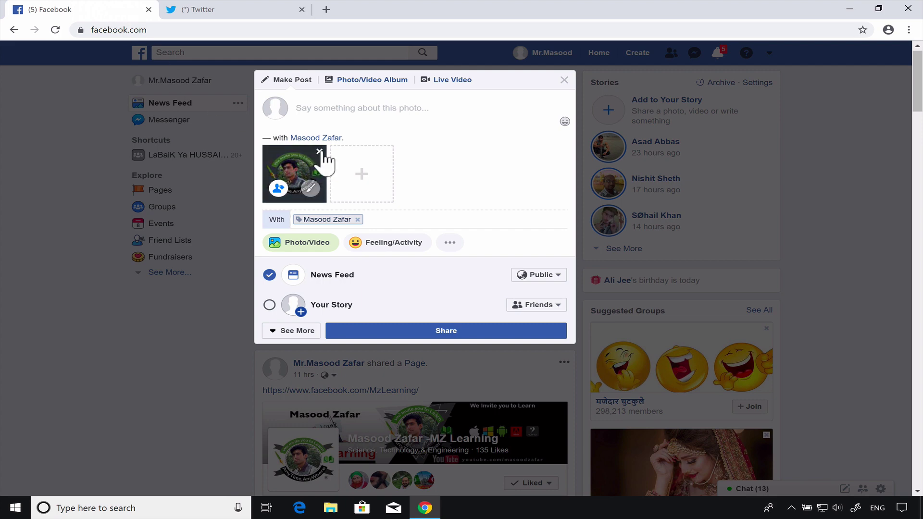
left_click(320, 152)
left_click(574, 91)
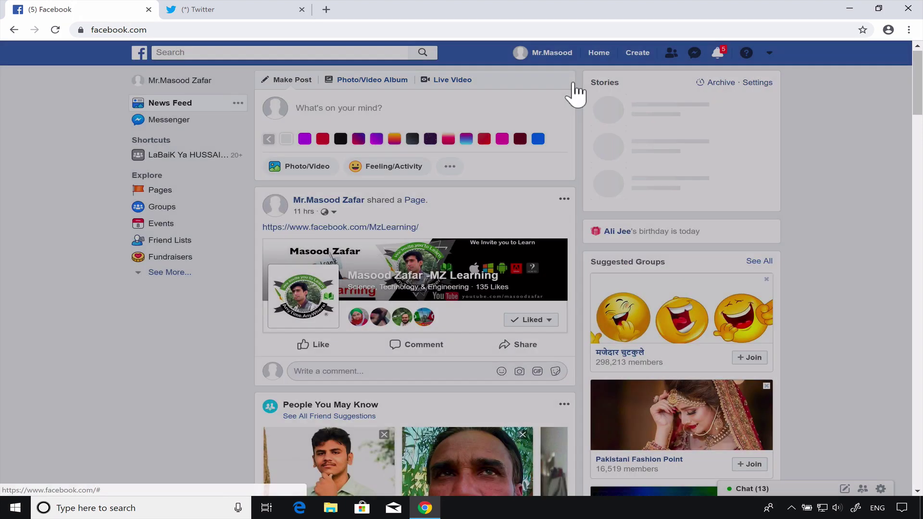
left_click(849, 8)
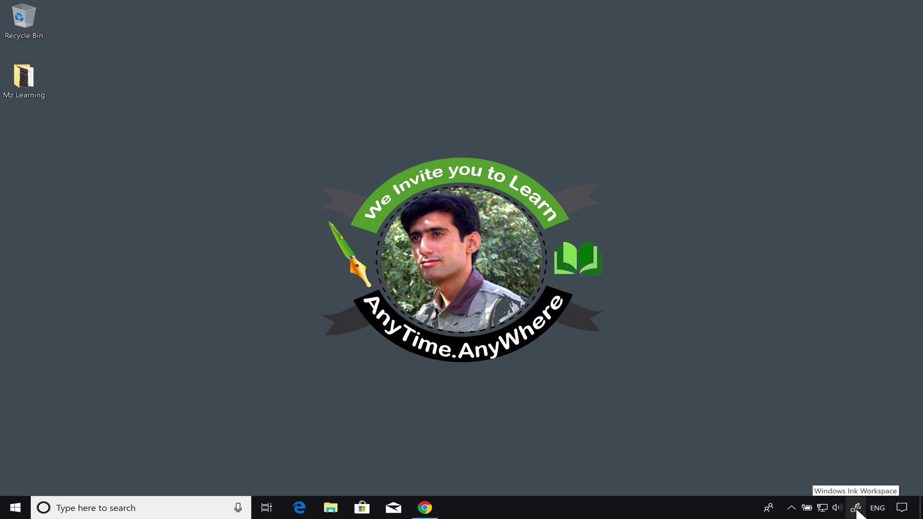
Show the Windows Ink Workspace button on the taskbar and open a Screen sketch of the desktop from the workspace
right_click(711, 514)
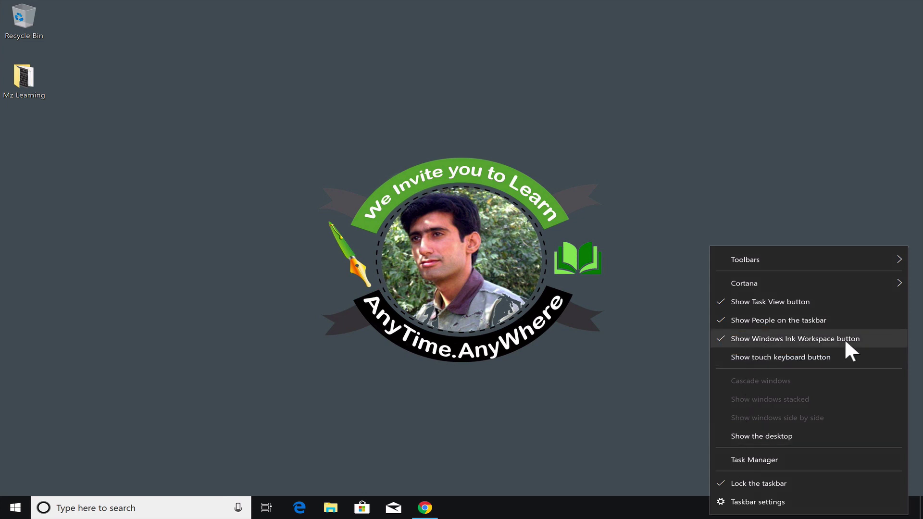
left_click(748, 339)
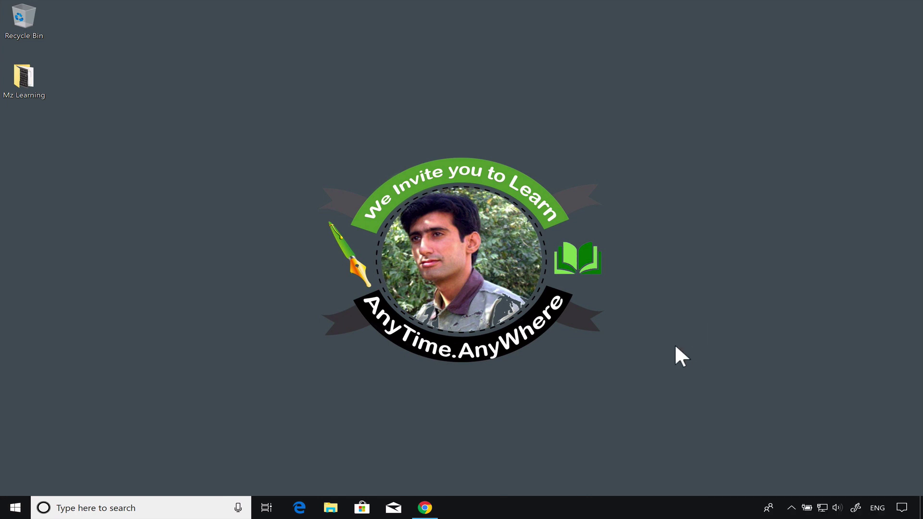
left_click(854, 504)
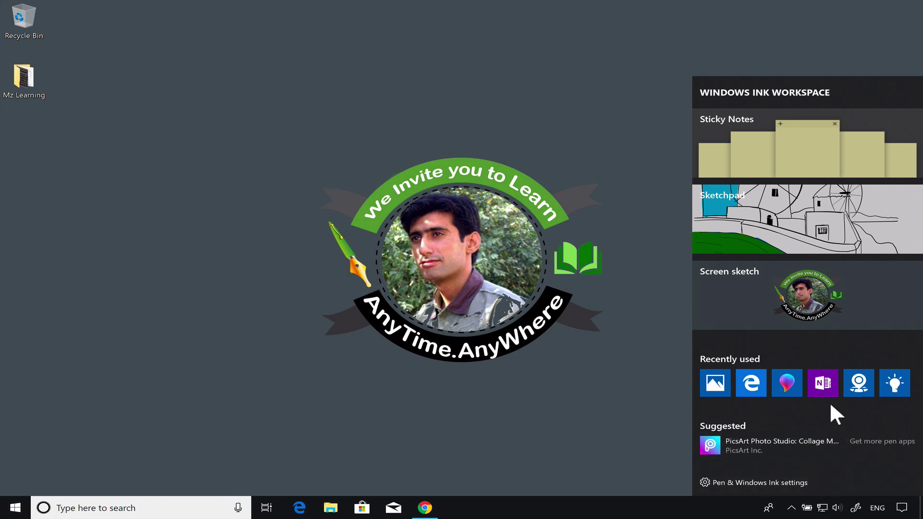
left_click(753, 296)
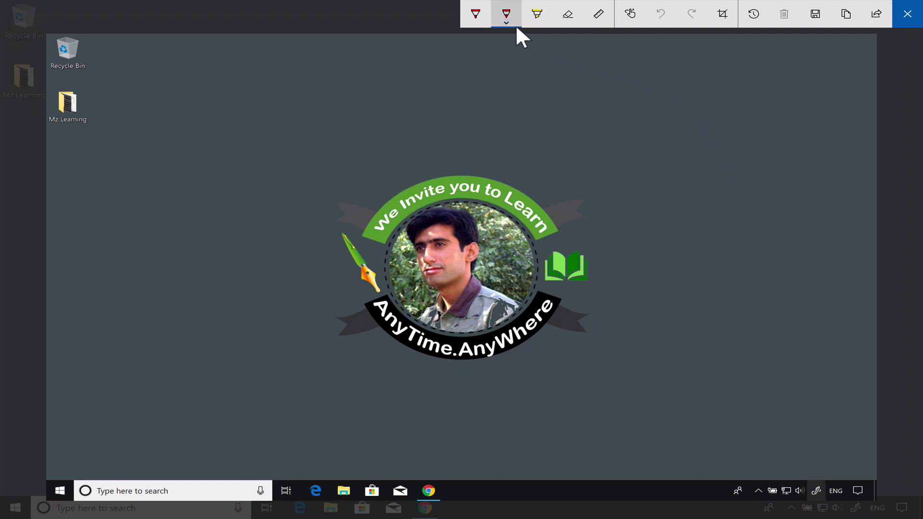
Highlight the Mz Learning folder label in yellow, then draw a red circle around the folder and a red arrow towards the pen graphic
left_click(540, 11)
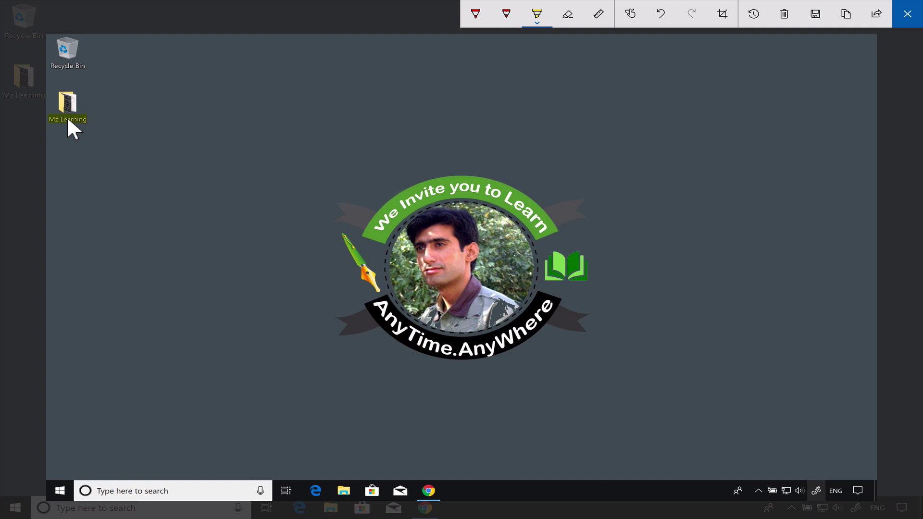
left_click(503, 18)
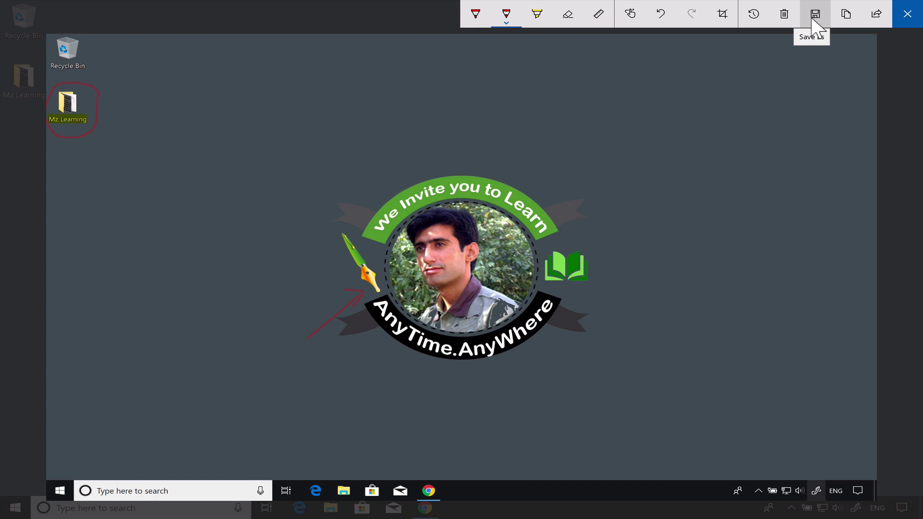
View the sharing options for the annotated sketch and close Screen sketch
left_click(876, 14)
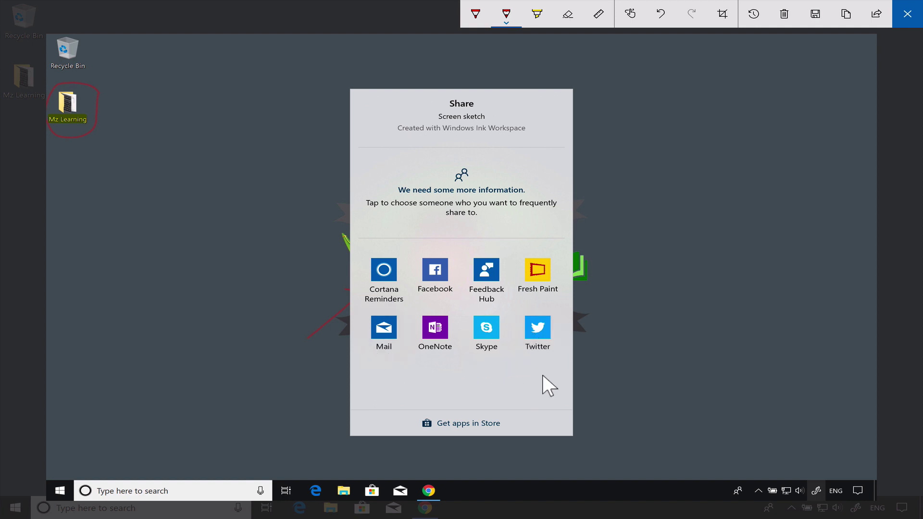
left_click(919, 22)
left_click(920, 21)
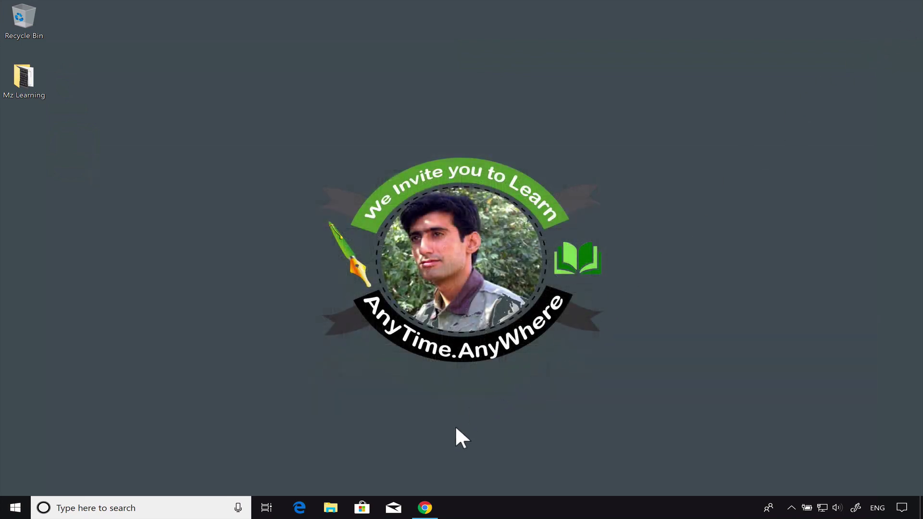
Switch to Chrome, paste the copied screenshot into a new Facebook post and discard the draft
left_click(424, 508)
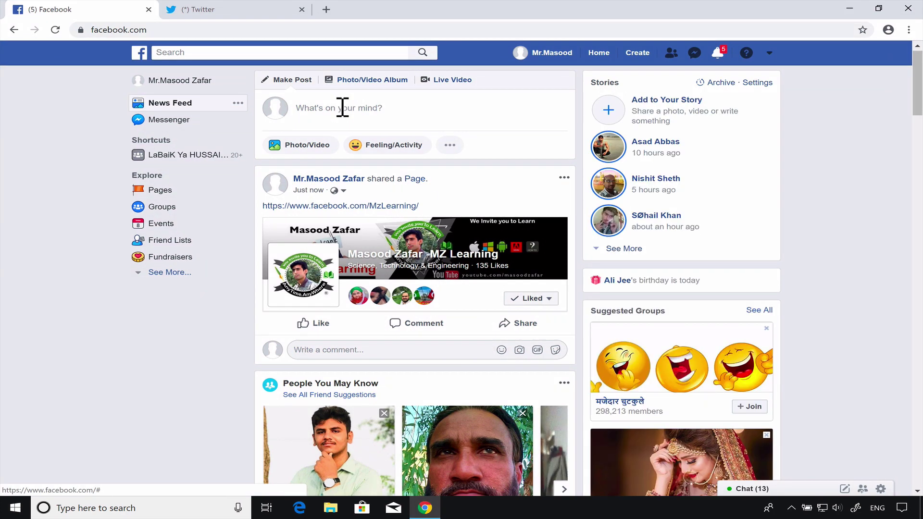
left_click(339, 108)
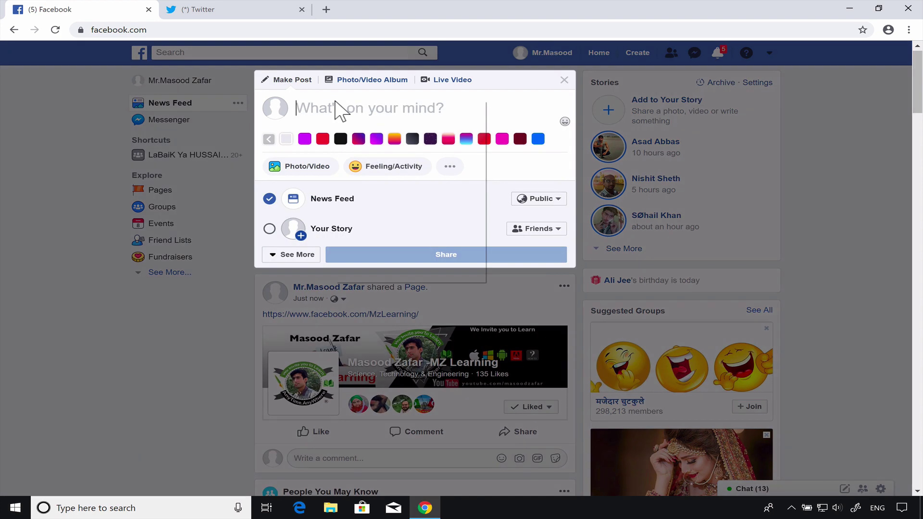
right_click(339, 108)
left_click(405, 194)
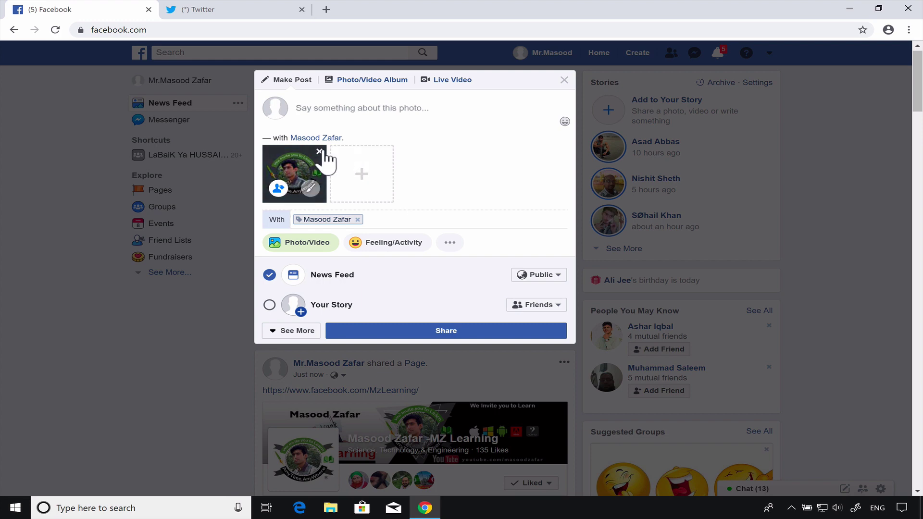
left_click(320, 152)
left_click(564, 80)
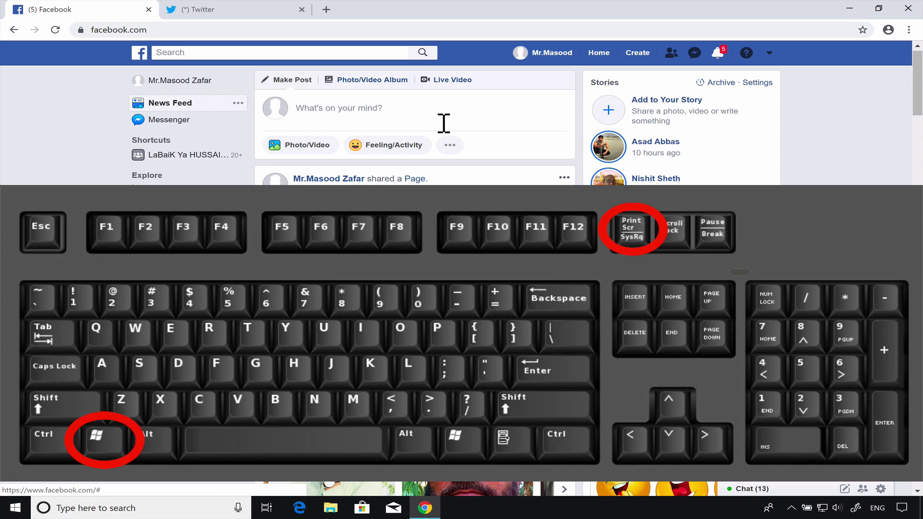
Save a full-screen screenshot of the browser to file and open the Screenshots folder inside Pictures in File Explorer
key("super+Print")
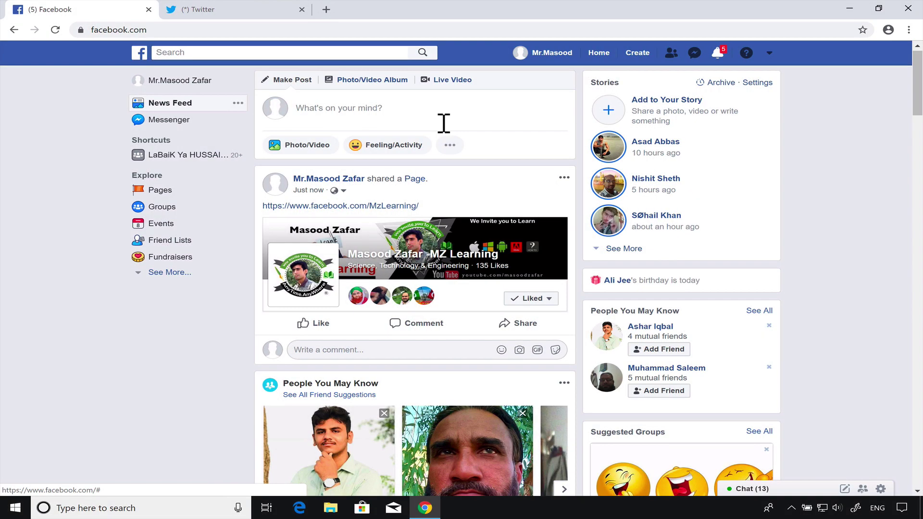
left_click(842, 10)
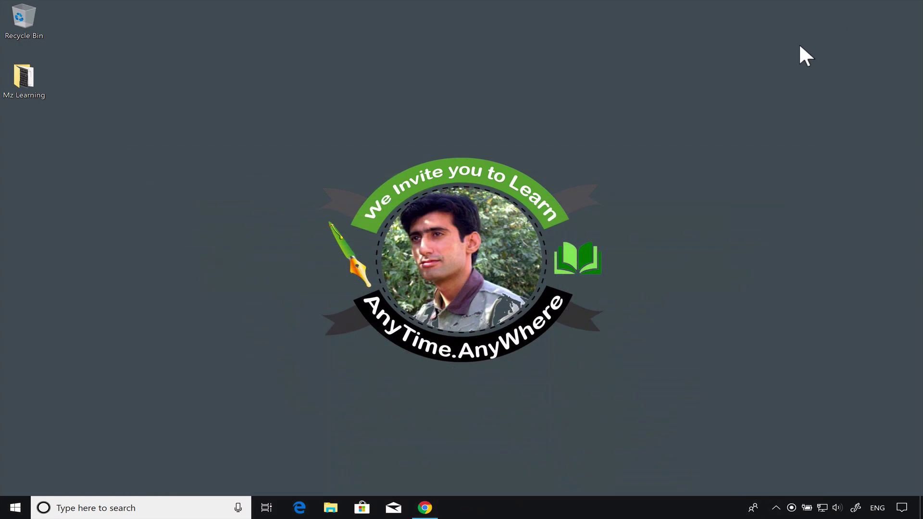
left_click(332, 505)
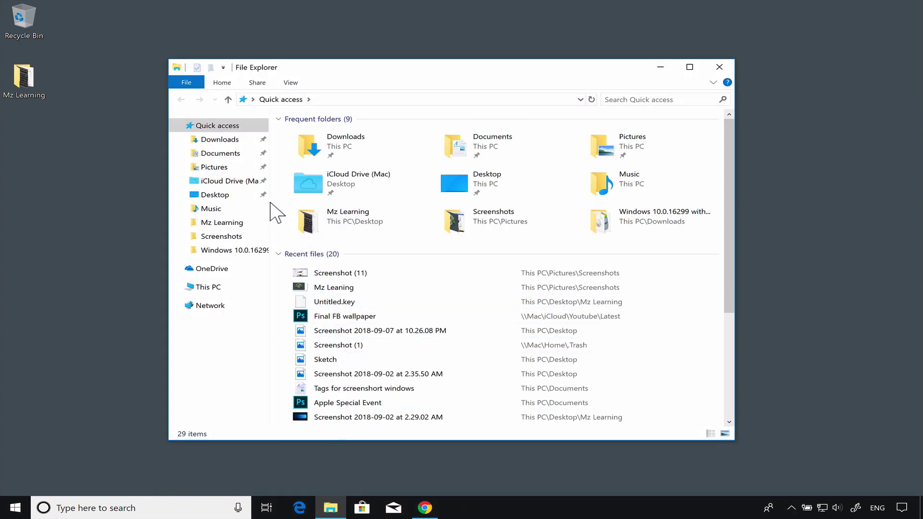
left_click(216, 168)
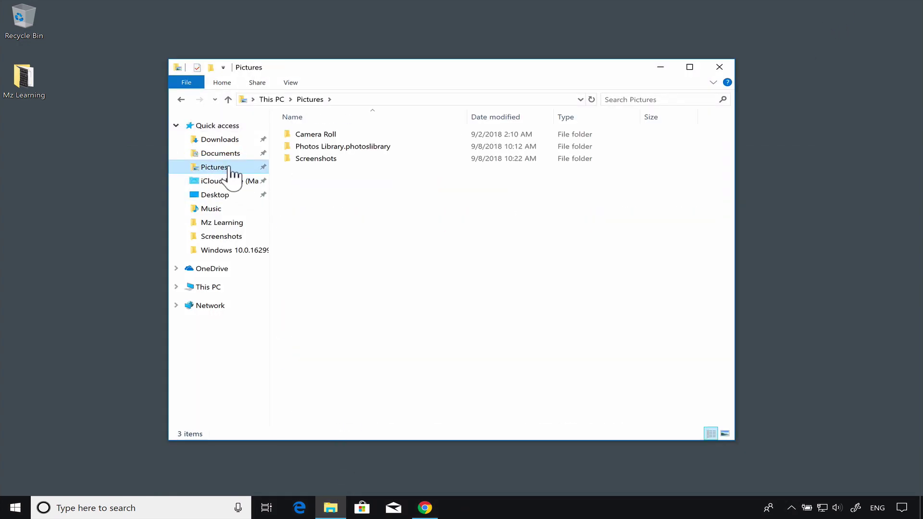
double_click(313, 161)
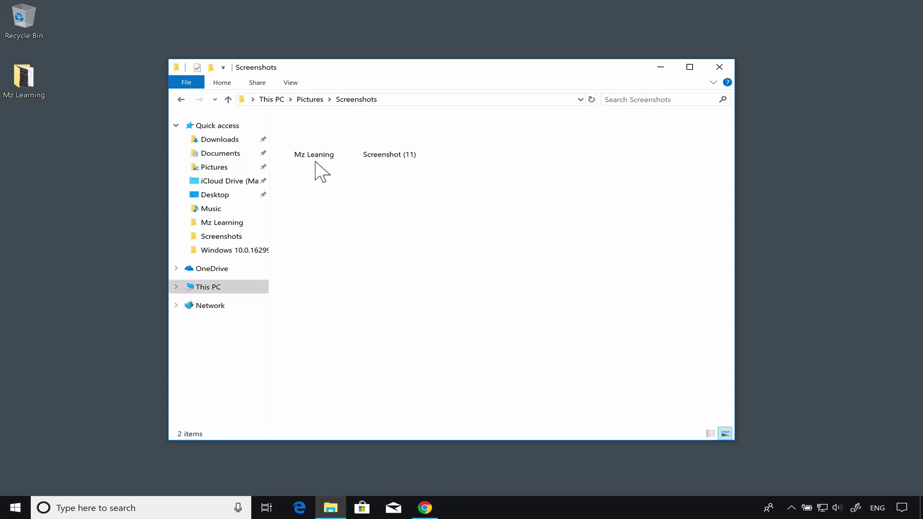
Preview the Screenshot (11) image in the Screenshots folder and close the preview
left_click(391, 148)
key("space")
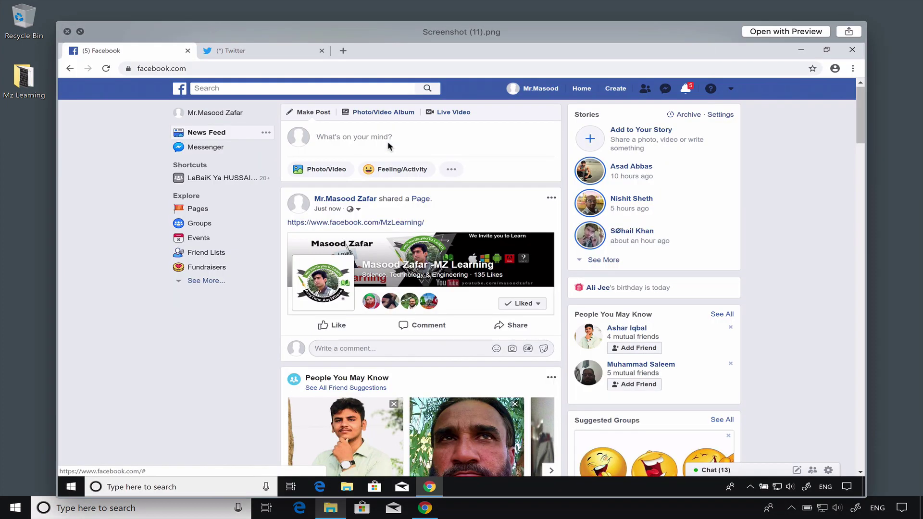
key("space")
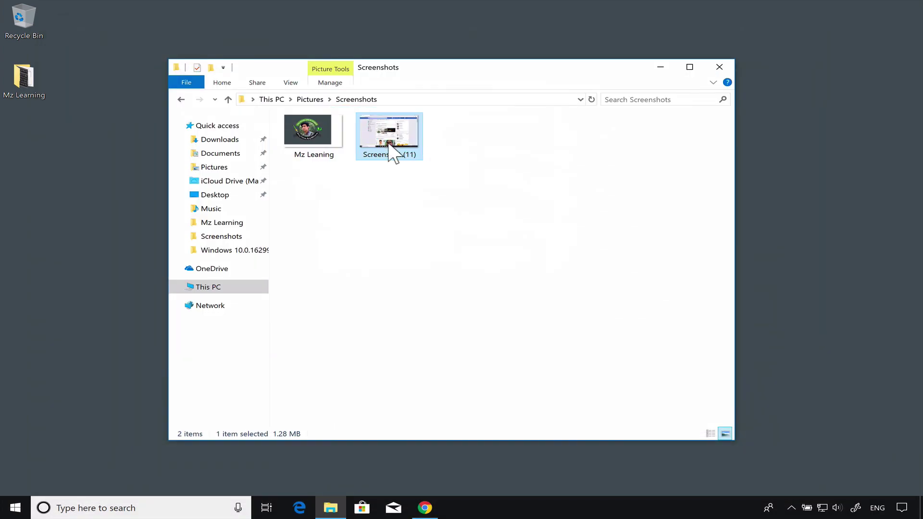
Save another full-screen screenshot to file, view the properties of the new image and close the Screenshots folder
key("super+Print")
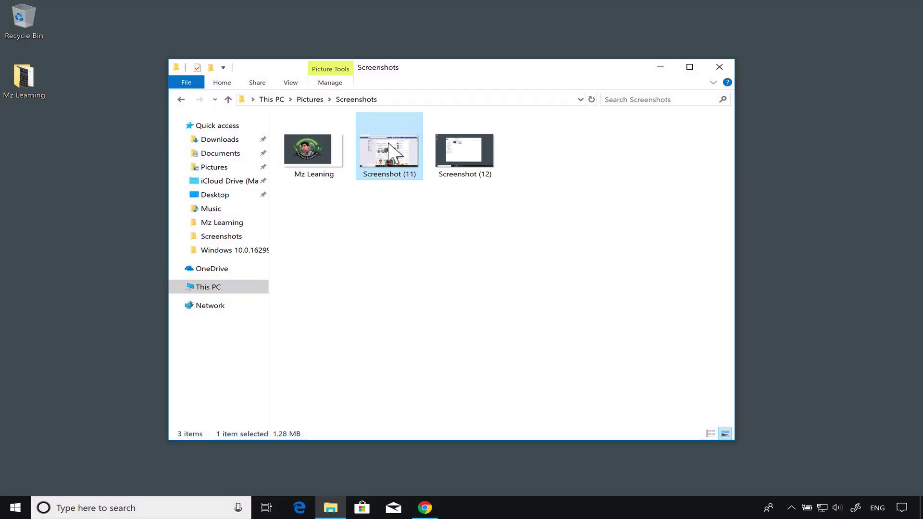
right_click(459, 173)
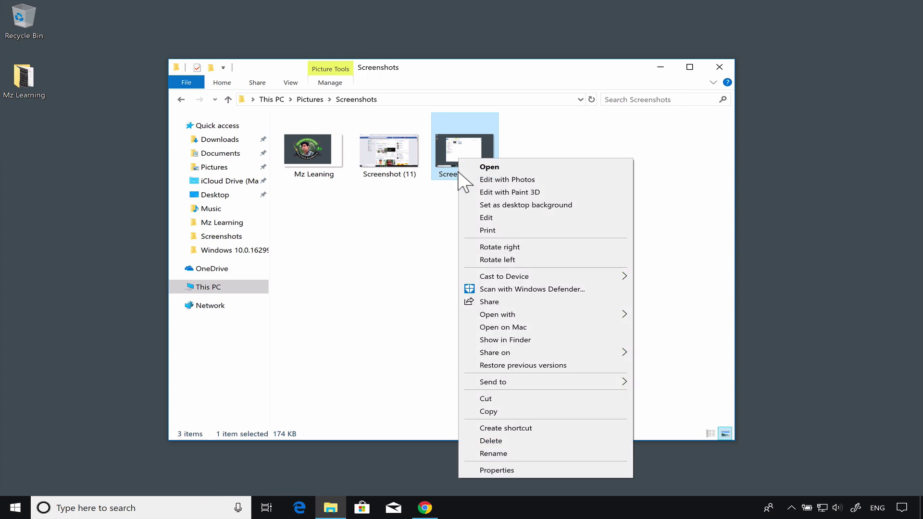
left_click(464, 470)
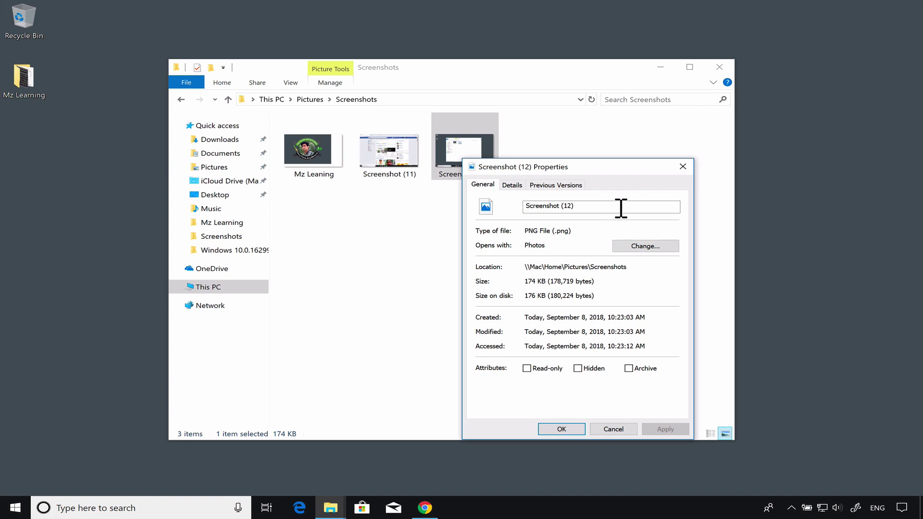
left_click(682, 167)
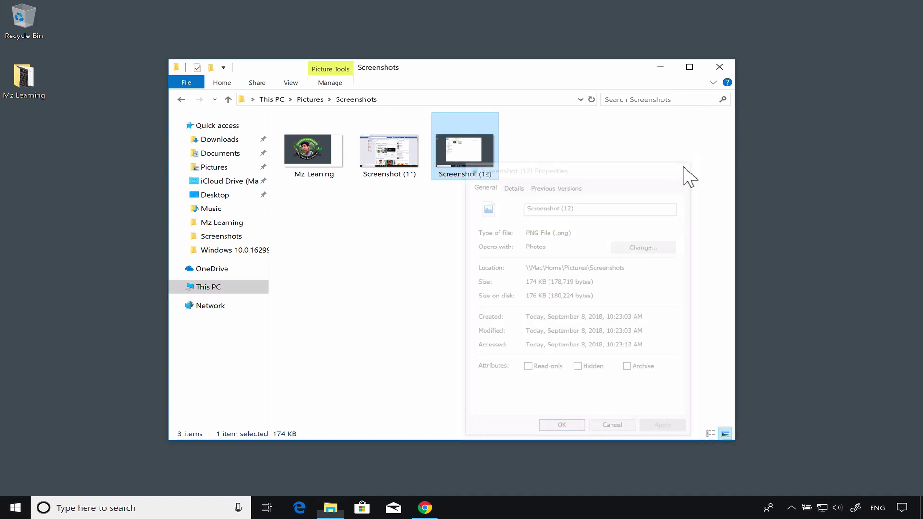
left_click(719, 66)
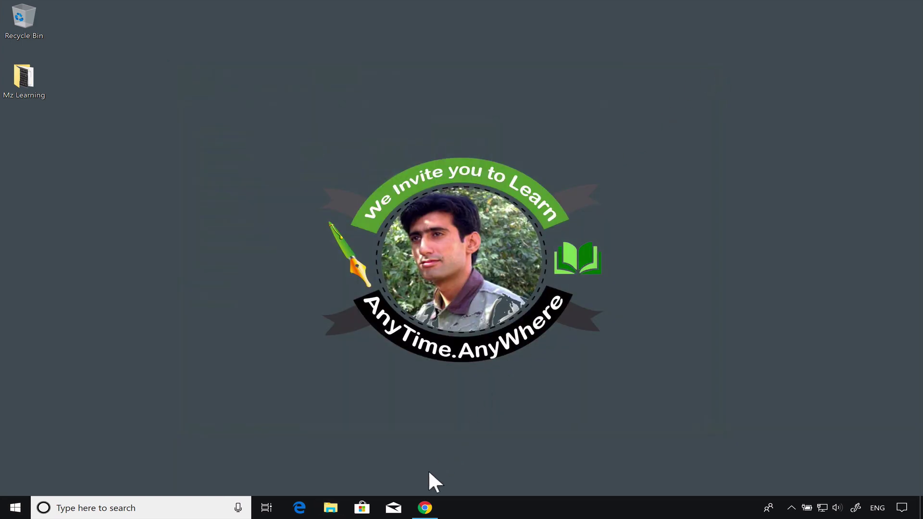
Switch to Chrome, show the Twitter page in a restored window moved away from the desktop icons, and copy a screenshot of that window only
left_click(425, 508)
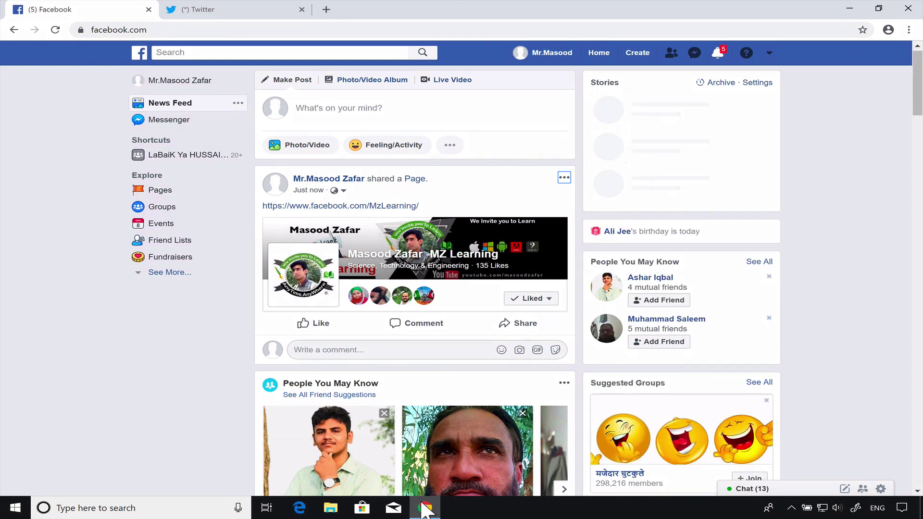
left_click(241, 10)
double_click(372, 10)
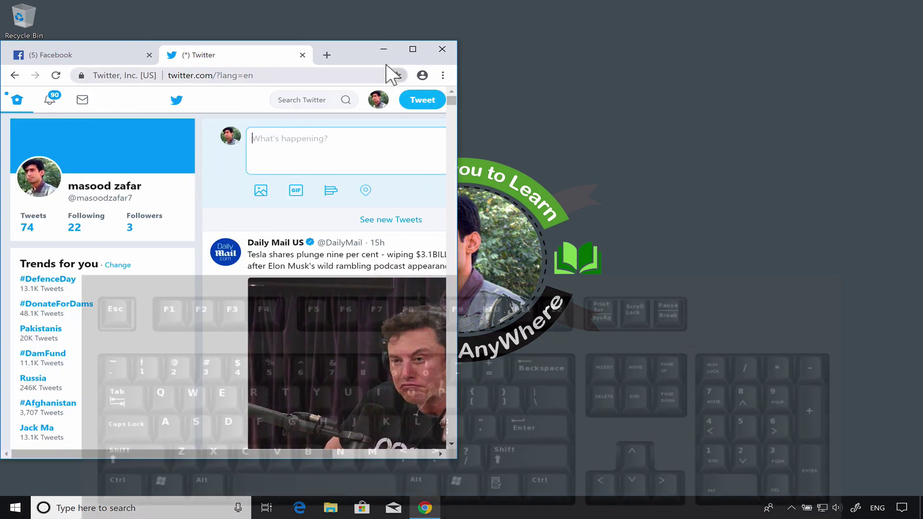
left_click_drag(355, 56, 535, 51)
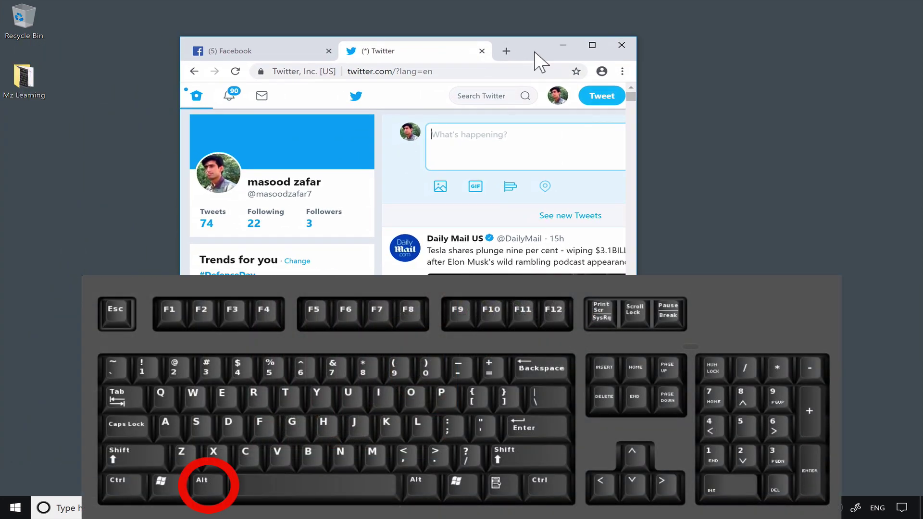
key("alt+Print")
Widen the browser window and paste the copied window screenshot into a new tweet
left_click_drag(639, 129, 787, 140)
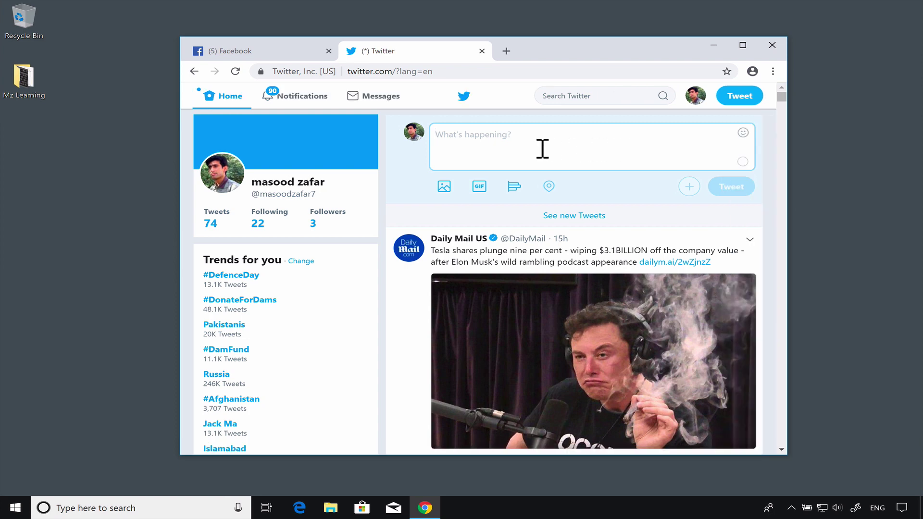
right_click(536, 143)
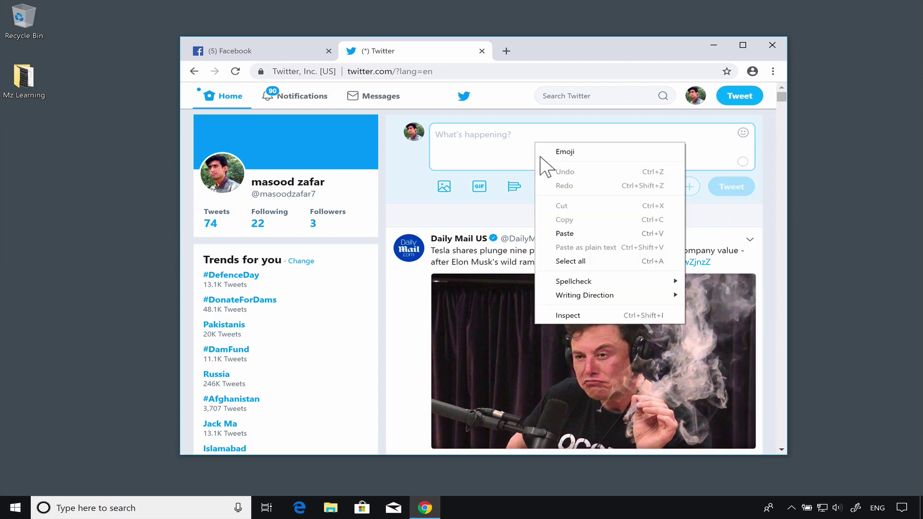
left_click(568, 234)
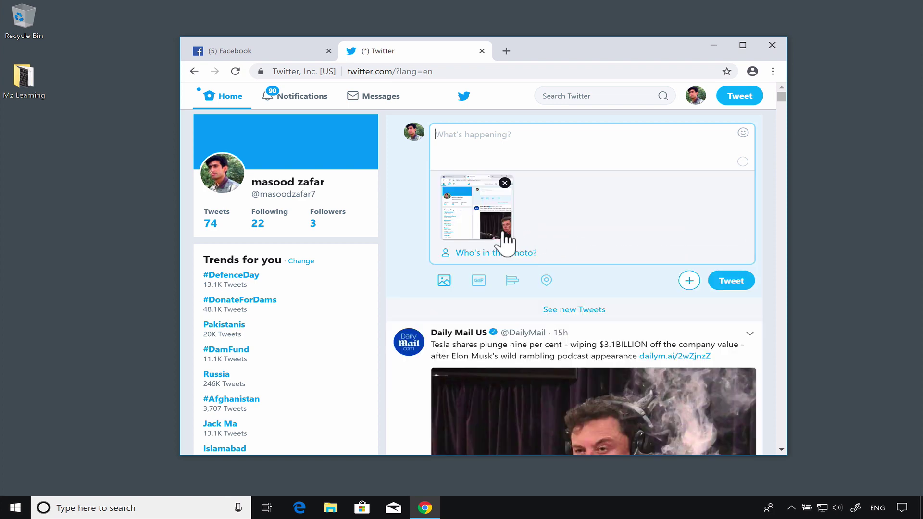
Open Paint, paste the screenshot of the Twitter window onto the blank canvas and look over the pasted image
left_click(137, 508)
type("paint")
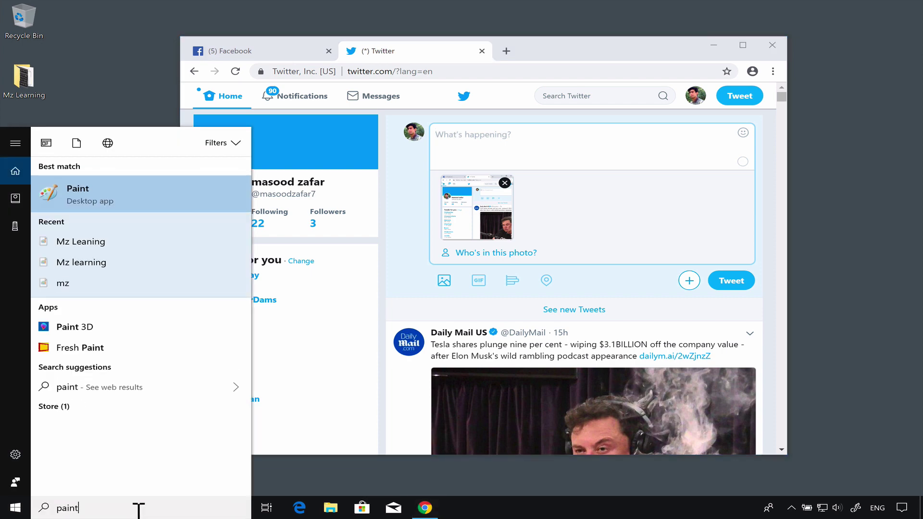
key("Return")
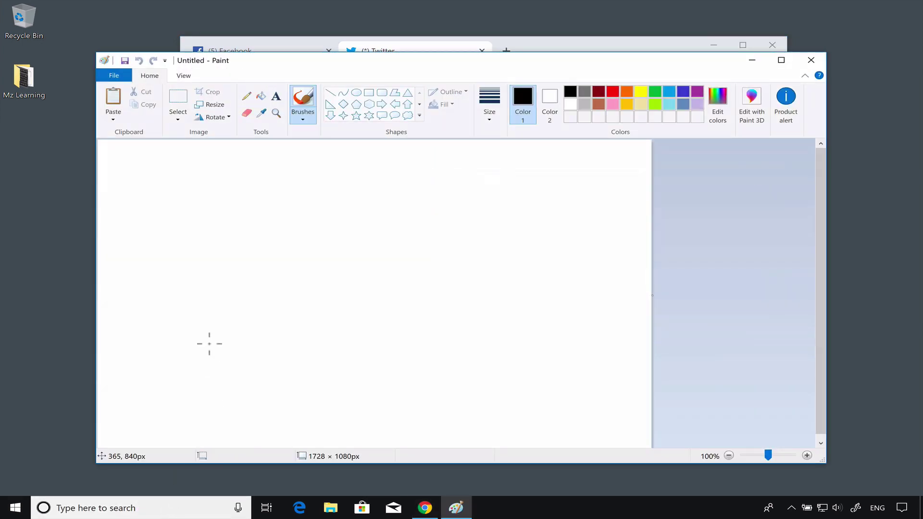
left_click(118, 102)
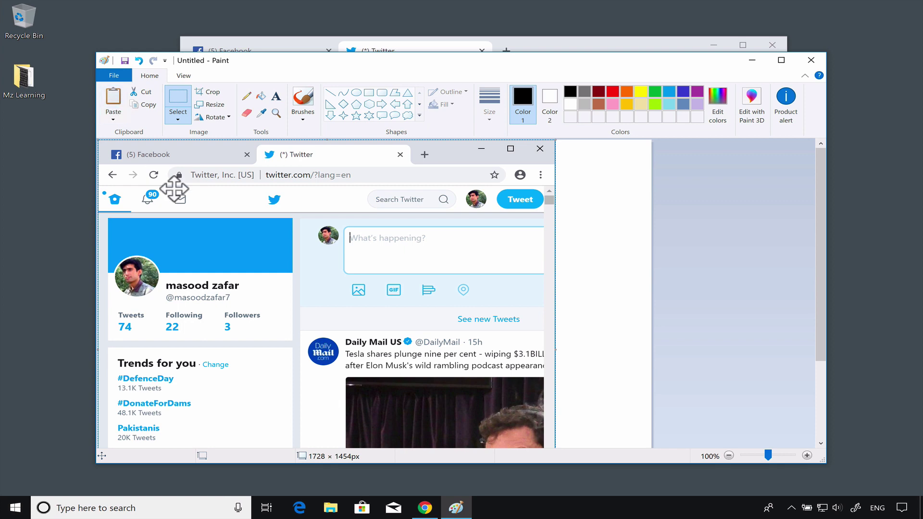
scroll(186, 254, "down", 3)
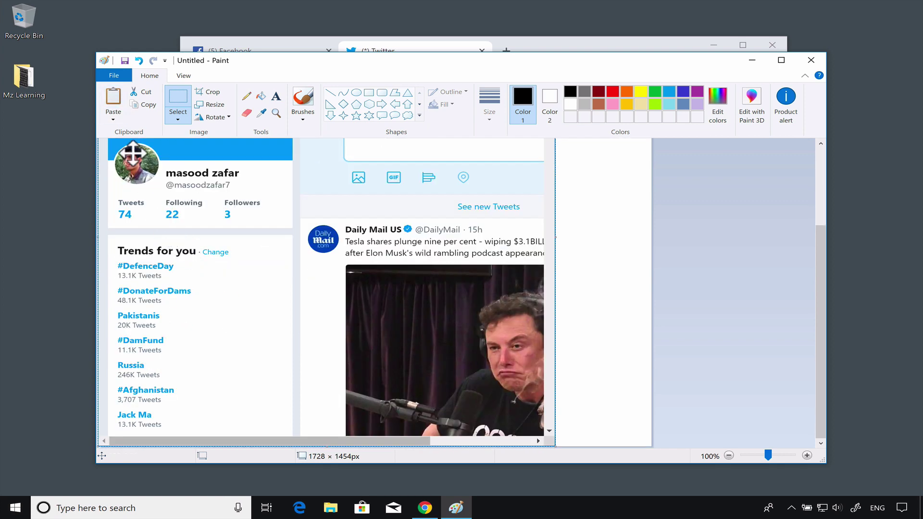
Bring up the Save As dialog for the pasted Twitter screenshot, cancel it and close Paint without saving
left_click(111, 75)
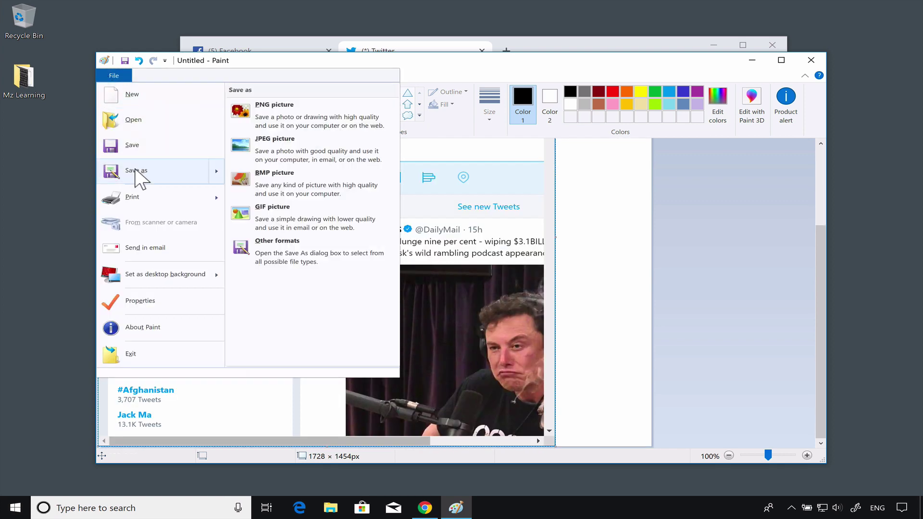
left_click(134, 168)
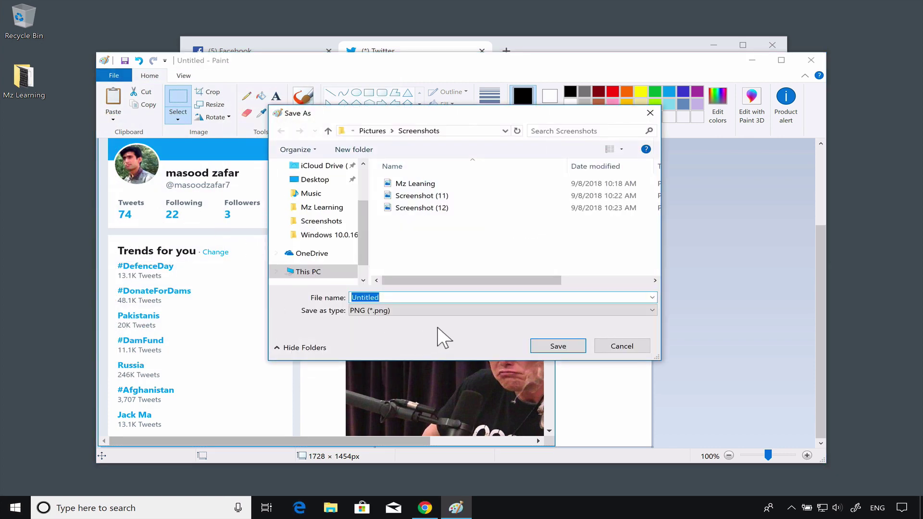
left_click(621, 347)
left_click(817, 63)
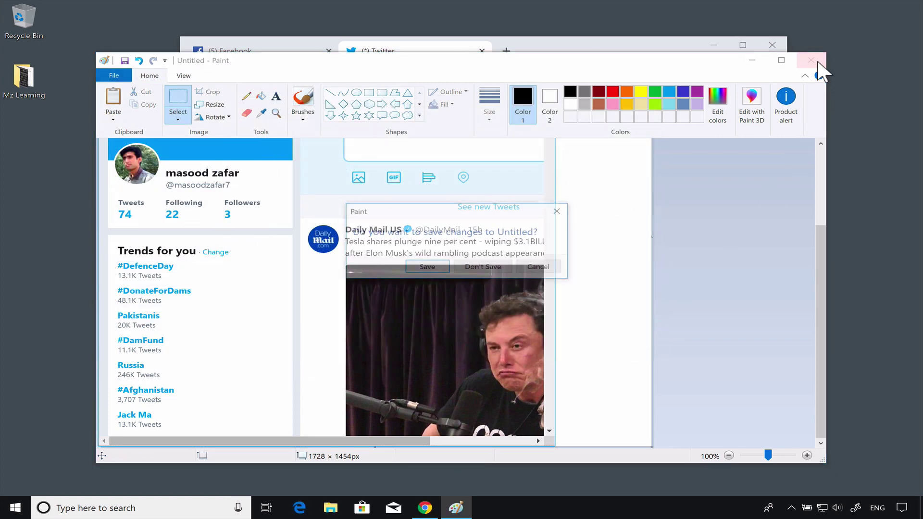
left_click(483, 267)
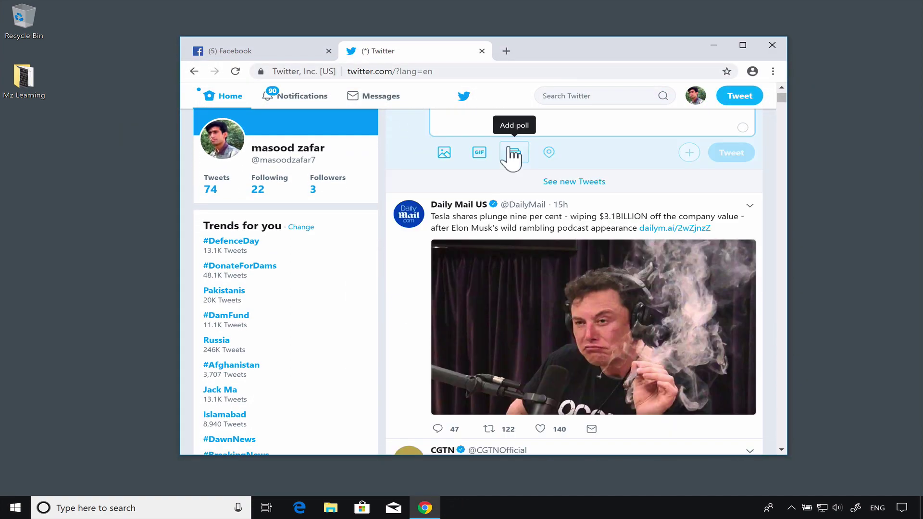
Minimize the browser window and open the Screenshots folder inside Pictures in File Explorer
left_click(713, 46)
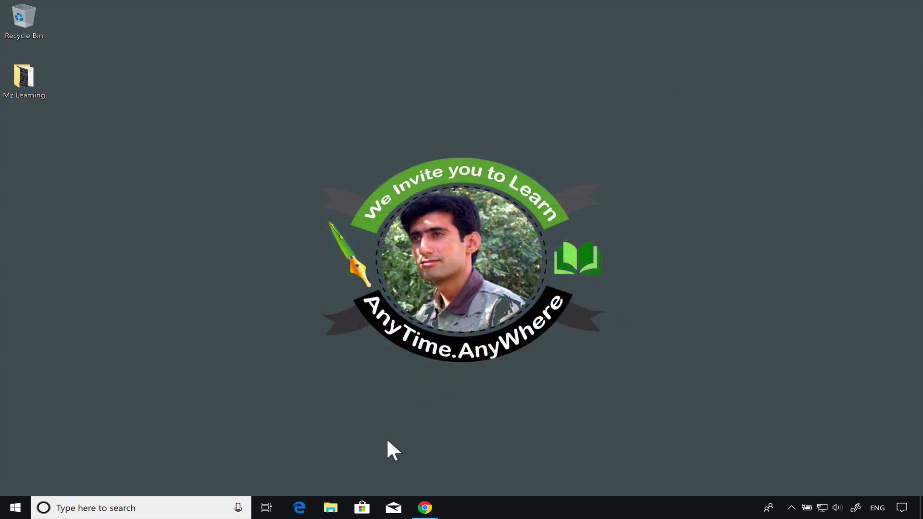
left_click(339, 505)
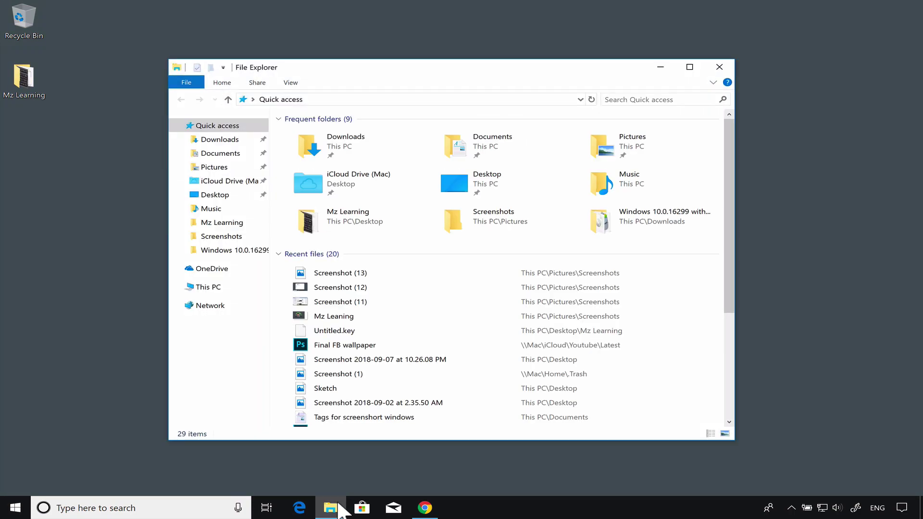
left_click(235, 169)
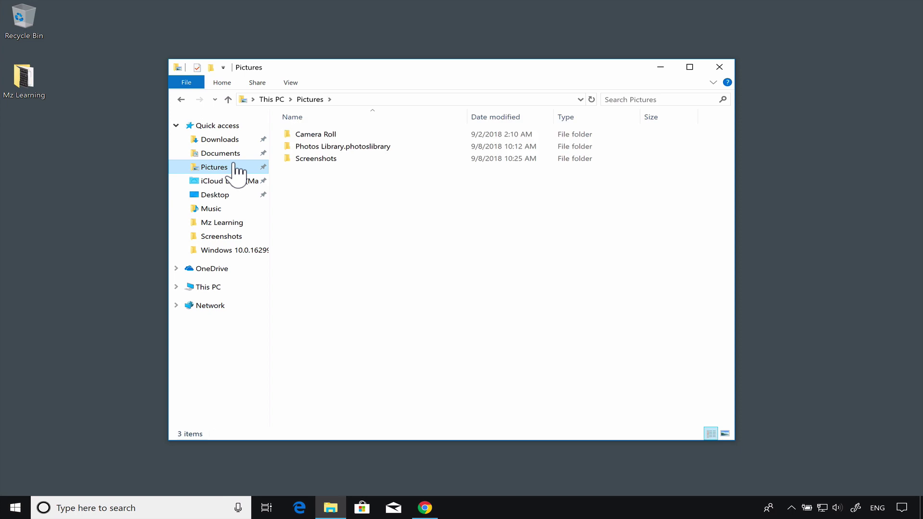
double_click(313, 161)
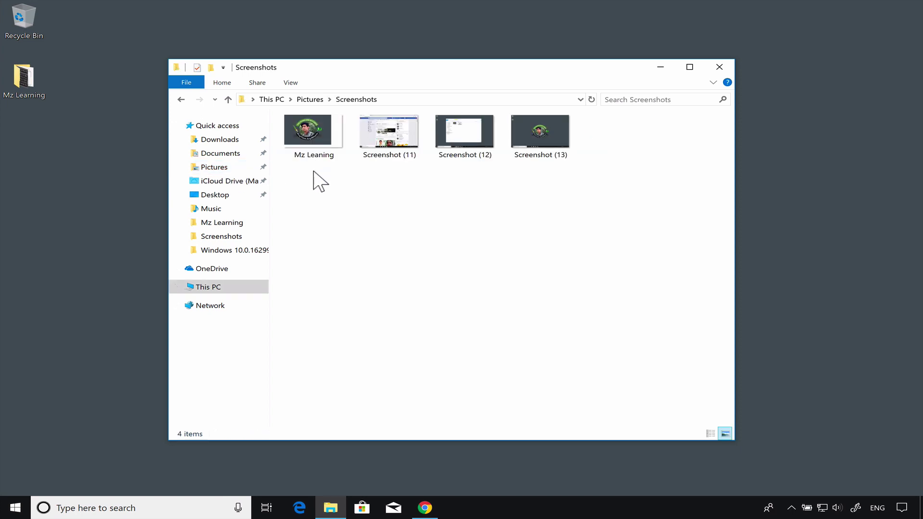
Preview the Screenshot (13) image and close the preview
left_click(547, 149)
key("space")
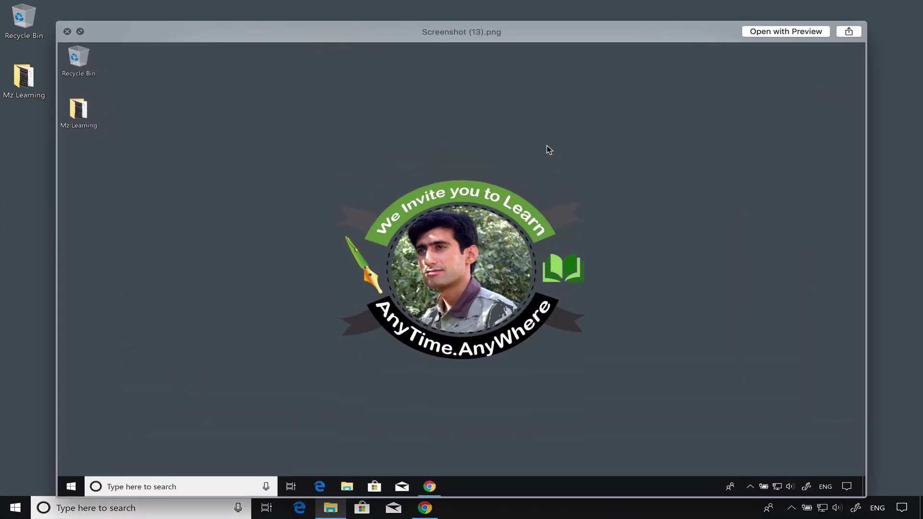
key("space")
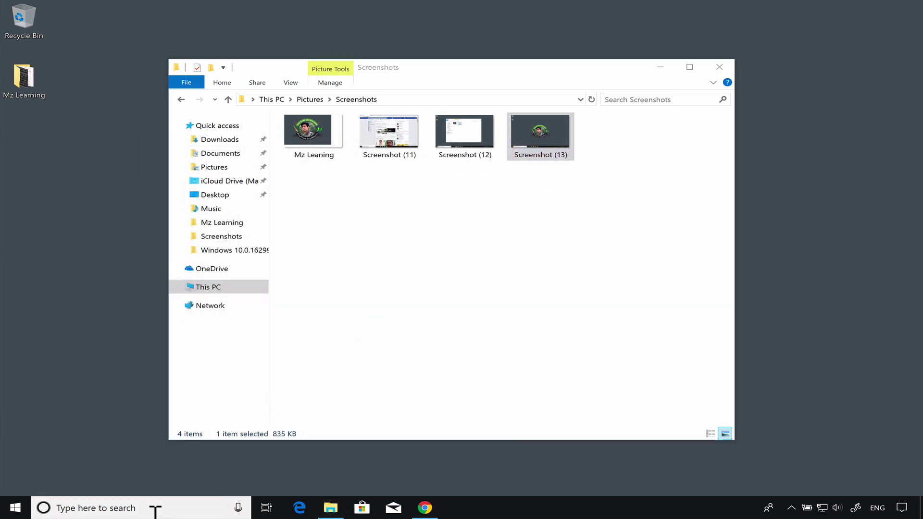
Open Paint and paste the copied screenshot of the Screenshots folder window onto the blank canvas
left_click(153, 508)
type("paint")
key("Return")
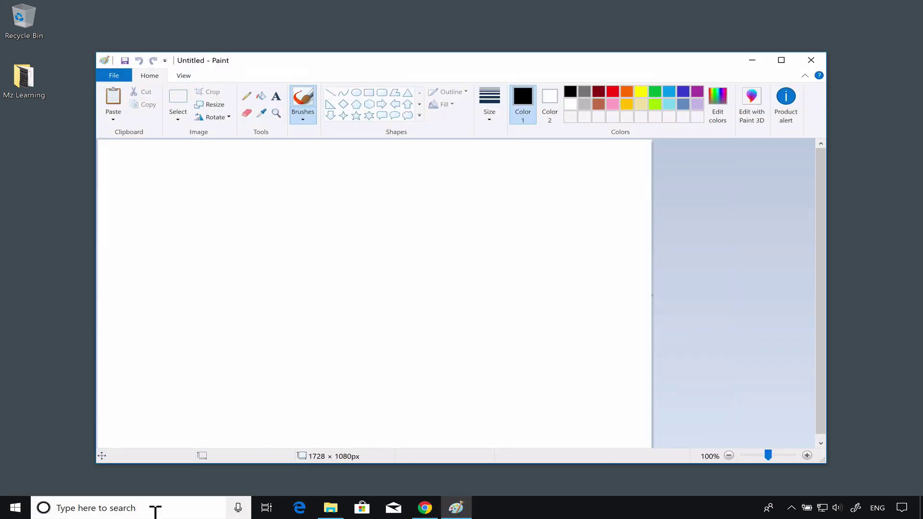
left_click(116, 104)
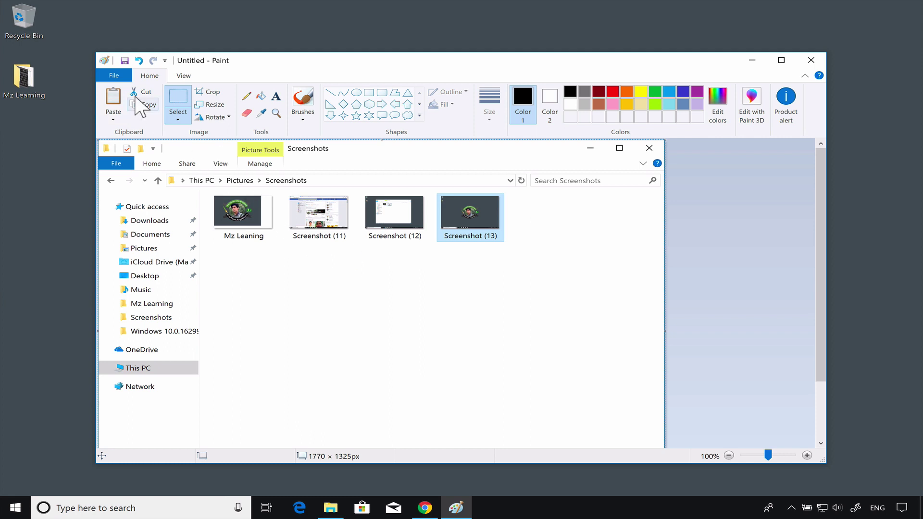
Close Paint and discard the pasted folder window screenshot without saving
left_click(112, 75)
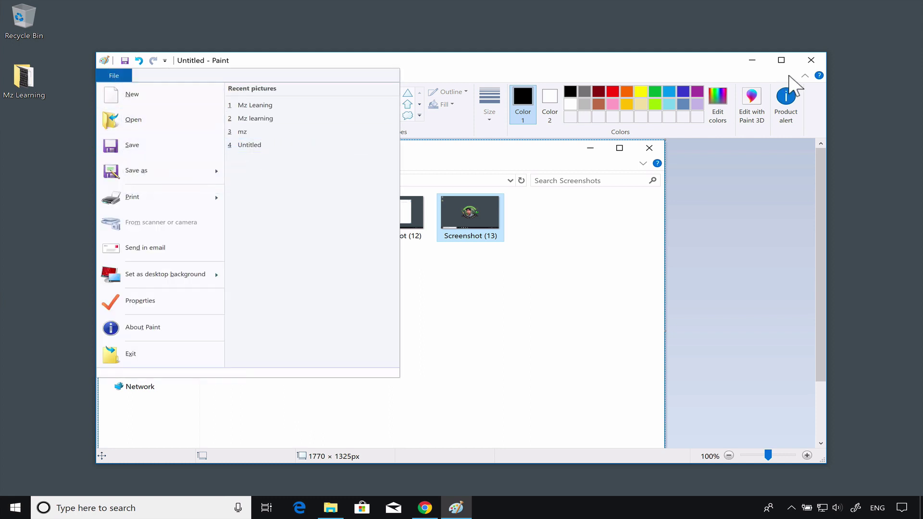
left_click(811, 61)
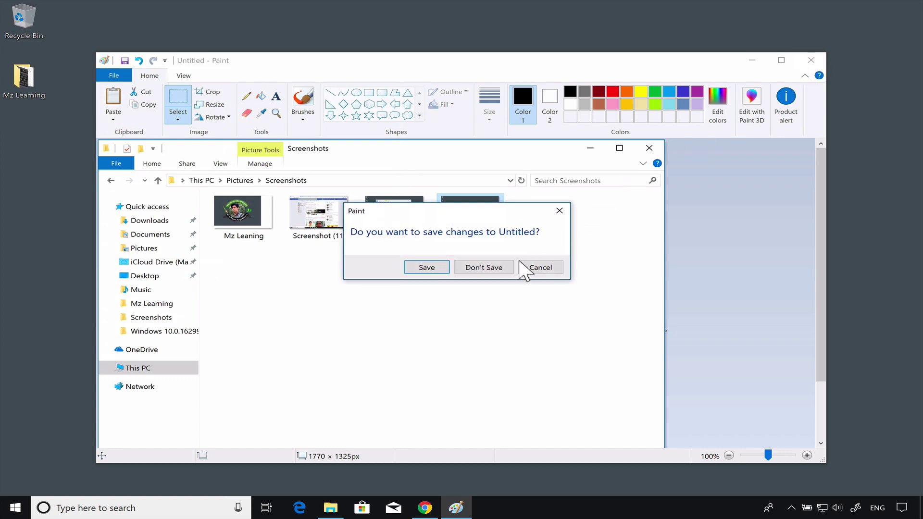
left_click(498, 270)
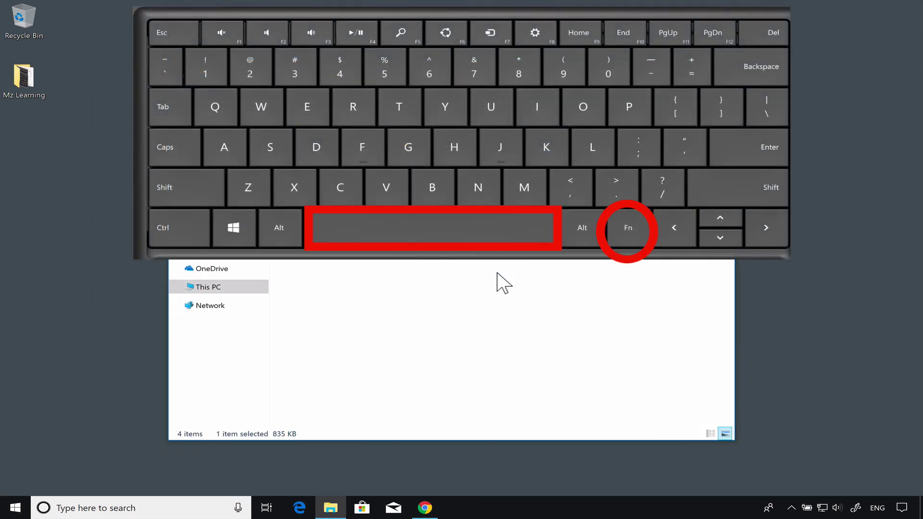
Reopen Paint and paste the copied full-screen screenshot of the desktop with the Screenshots folder open
left_click(154, 509)
type("paint")
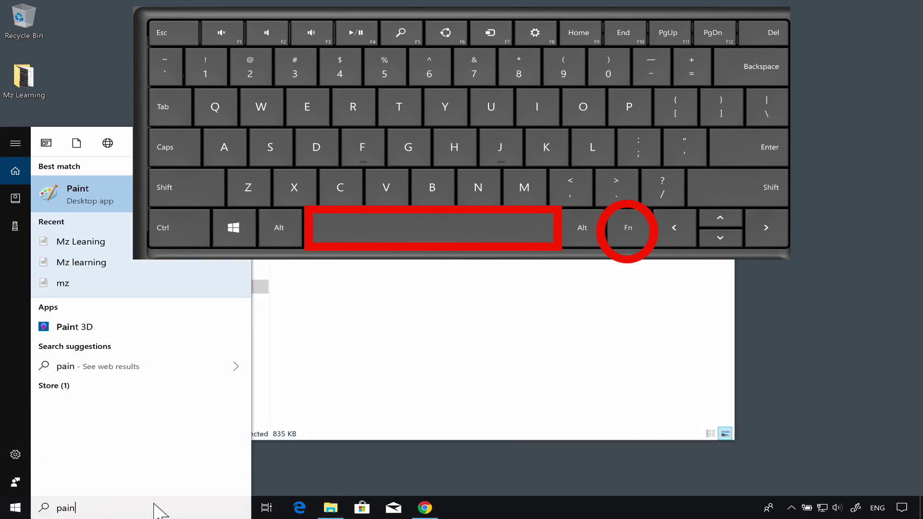
key("Escape")
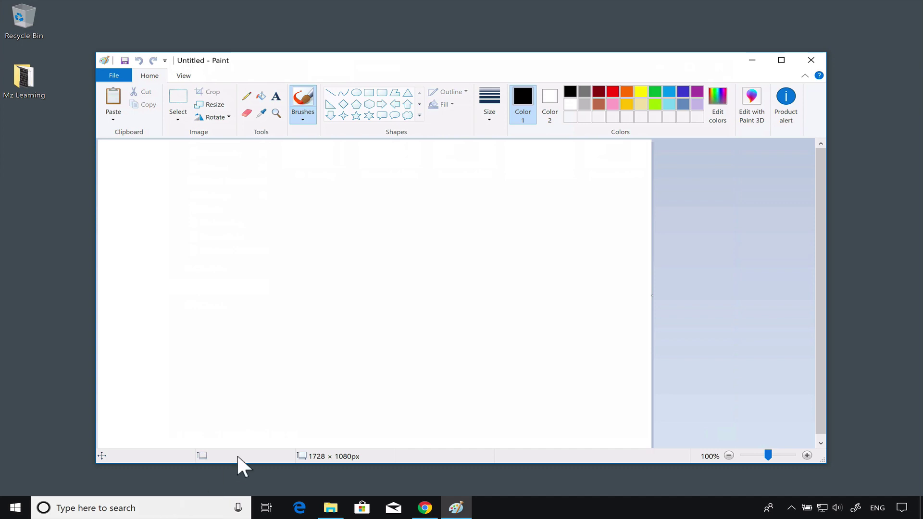
left_click(113, 100)
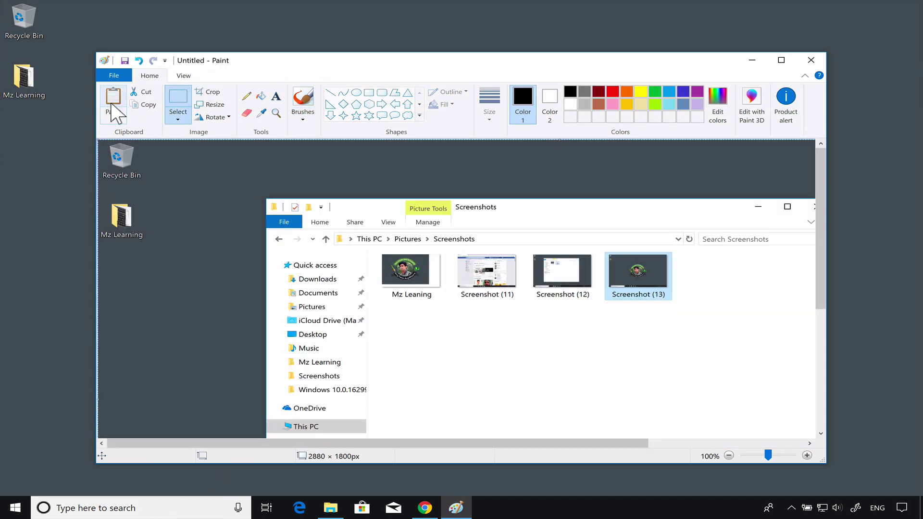
Close Paint without saving the pasted full-screen screenshot, and close the Screenshots folder window
scroll(190, 270, "up", 3)
scroll(173, 216, "right", 6)
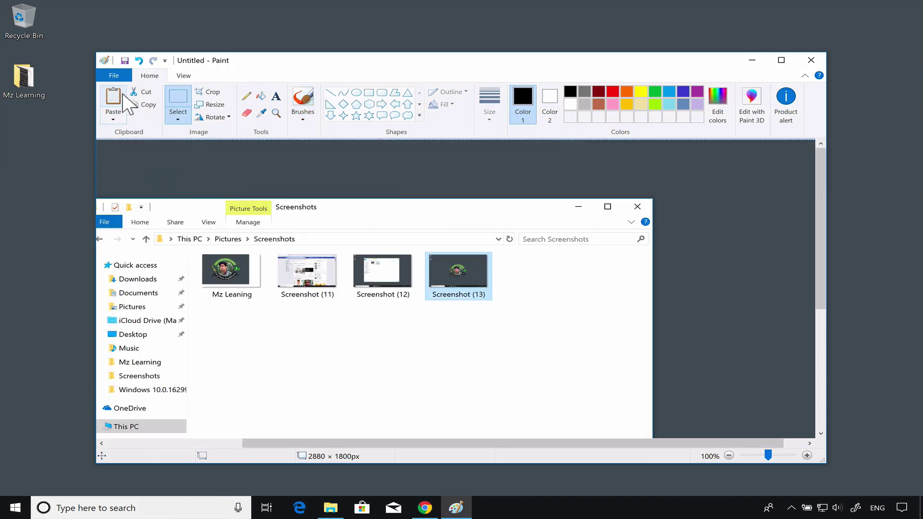
left_click(114, 76)
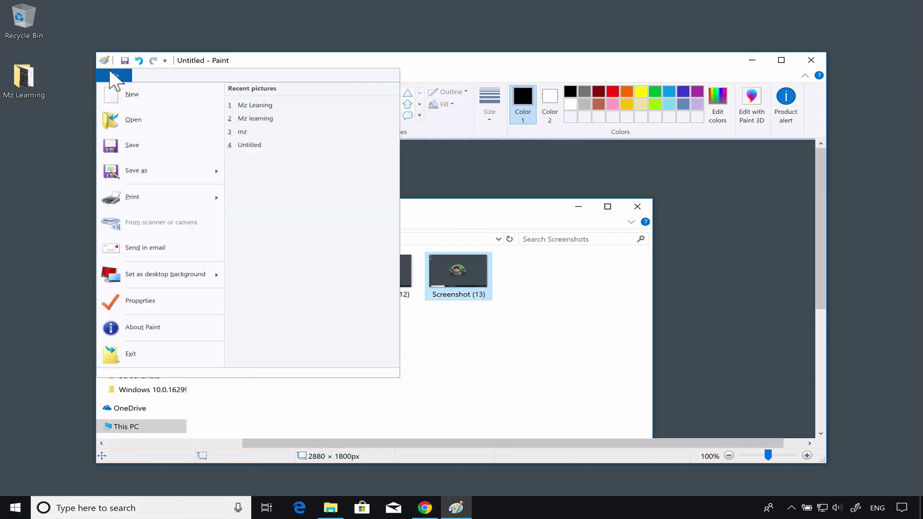
left_click(132, 171)
left_click(812, 61)
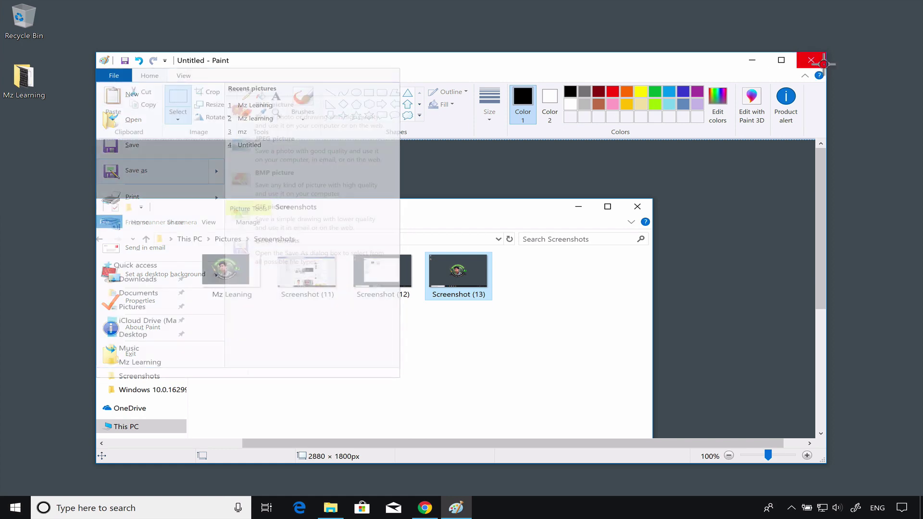
left_click(491, 267)
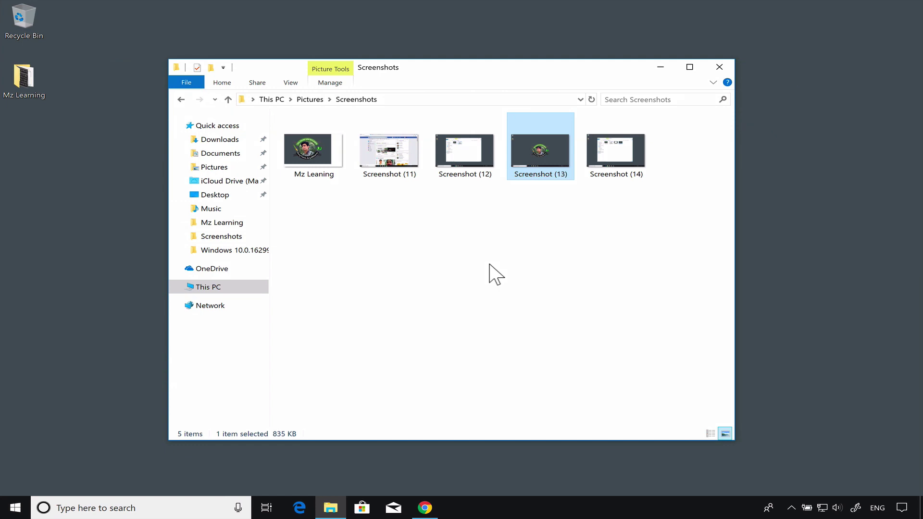
left_click(718, 66)
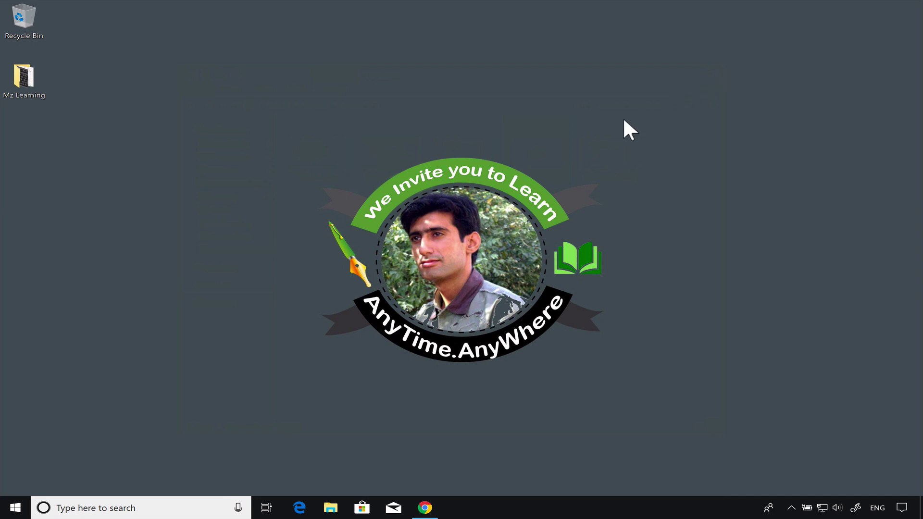
Search Windows for the Snipping Tool and open it
left_click(141, 506)
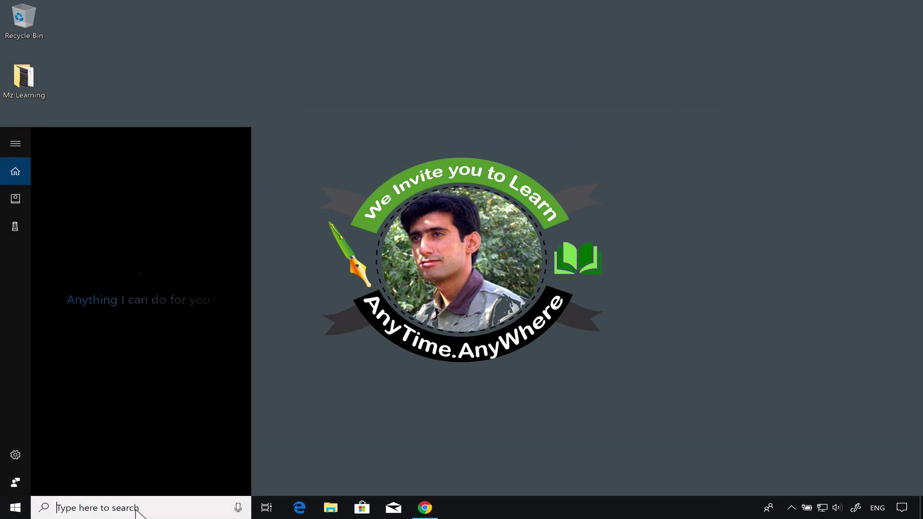
type("snip")
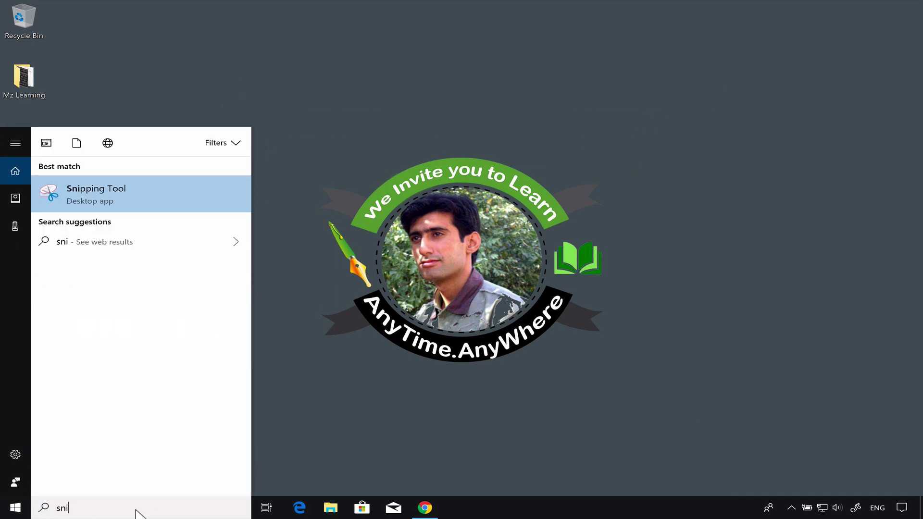
left_click(112, 197)
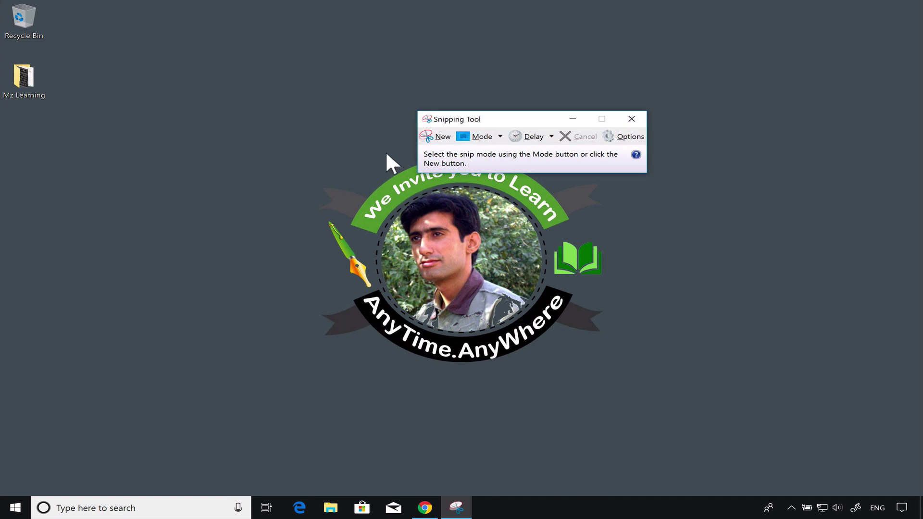
Capture the whole desktop in the Snipping Tool using the Full-screen Snip mode
left_click(500, 137)
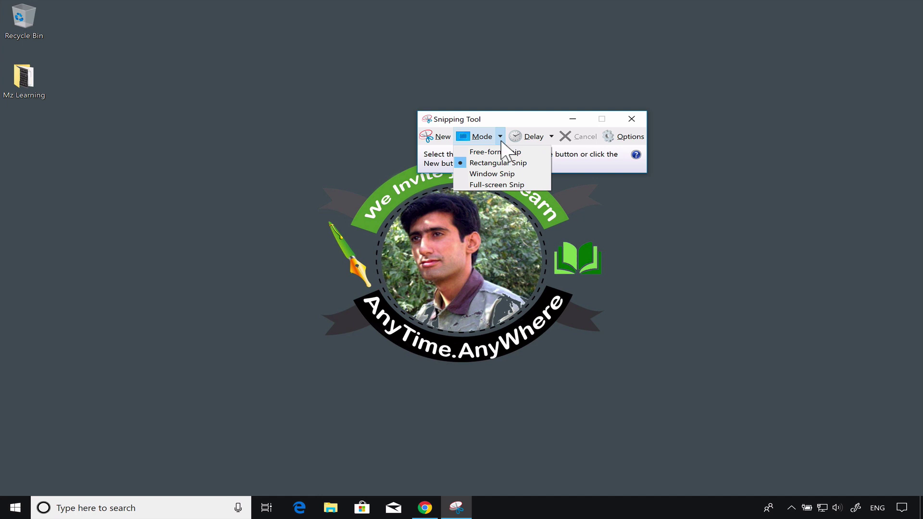
left_click(500, 185)
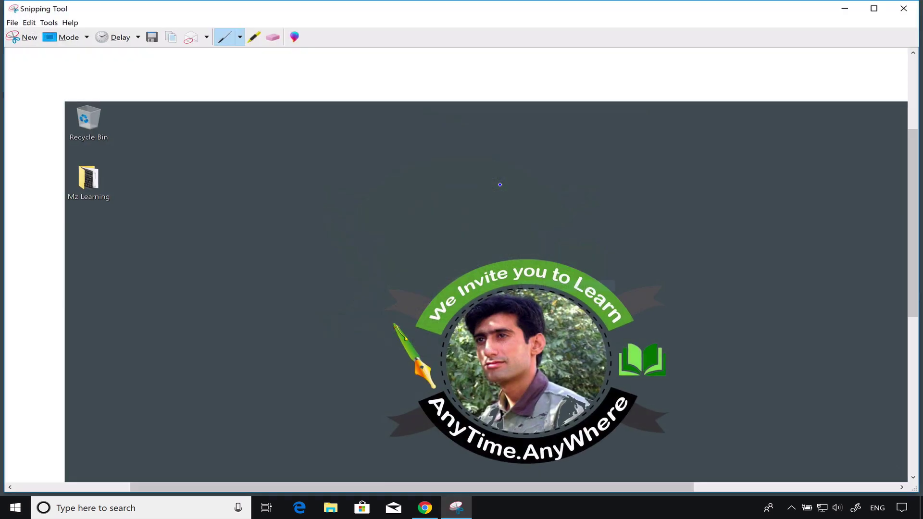
Switch to YouTube and subscribe to the Mz Learning channel from its "Download Install and Activate Office 365 free" video page
scroll(315, 85, "down", 1)
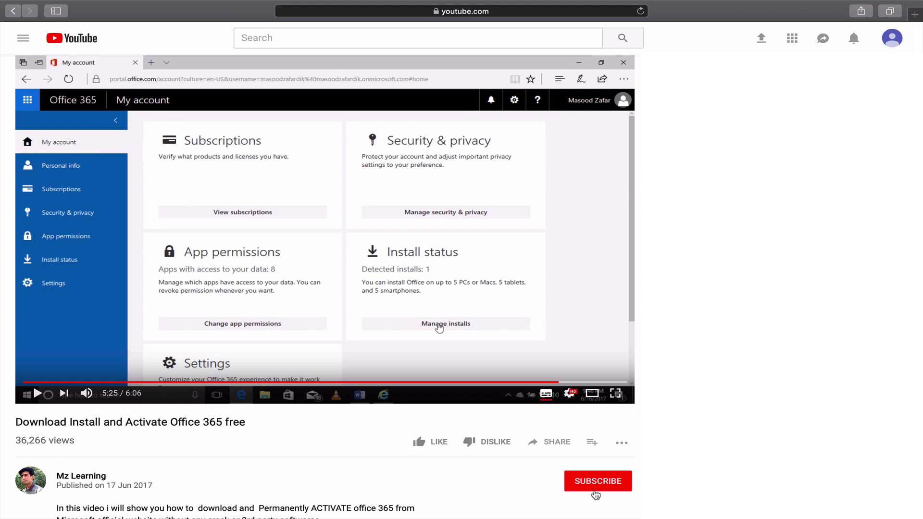
left_click(595, 491)
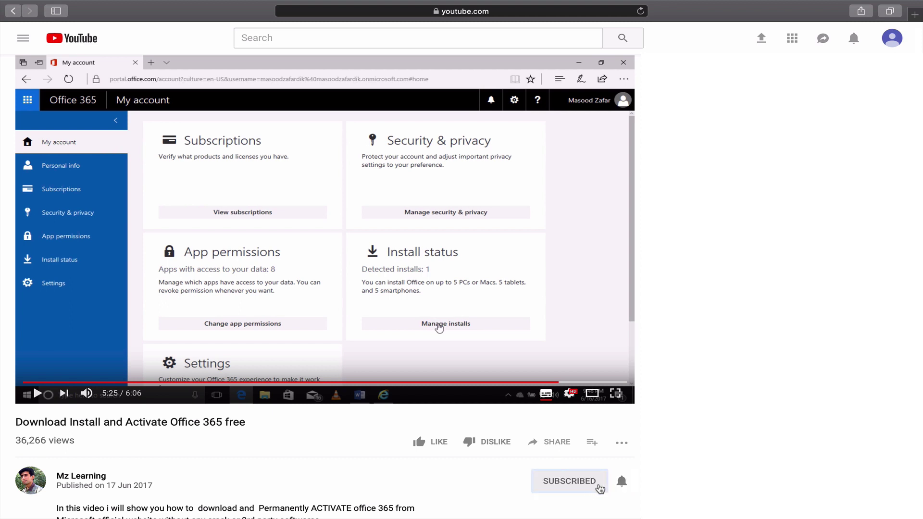